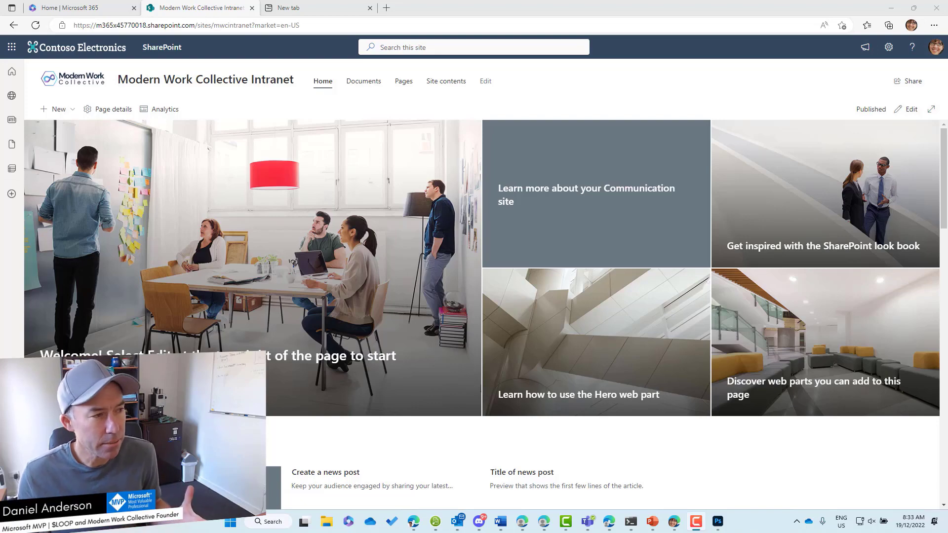
- Create a new page on the intranet site from the Blank template, after previewing the Visual and Basic text templates
{"action": "scroll", "coordinate": [847, 280], "scroll_direction": "down", "scroll_amount": 5}
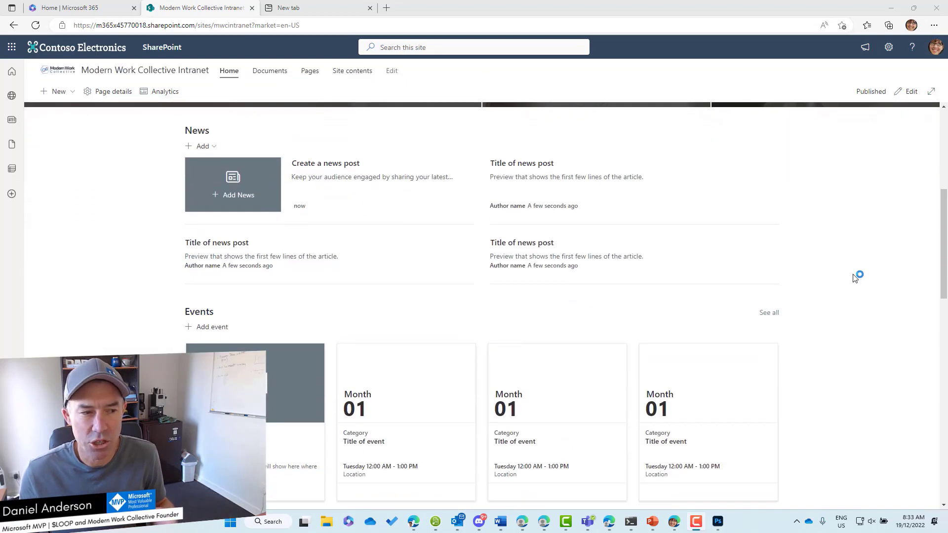
{"action": "scroll", "coordinate": [855, 278], "scroll_direction": "up", "scroll_amount": 5}
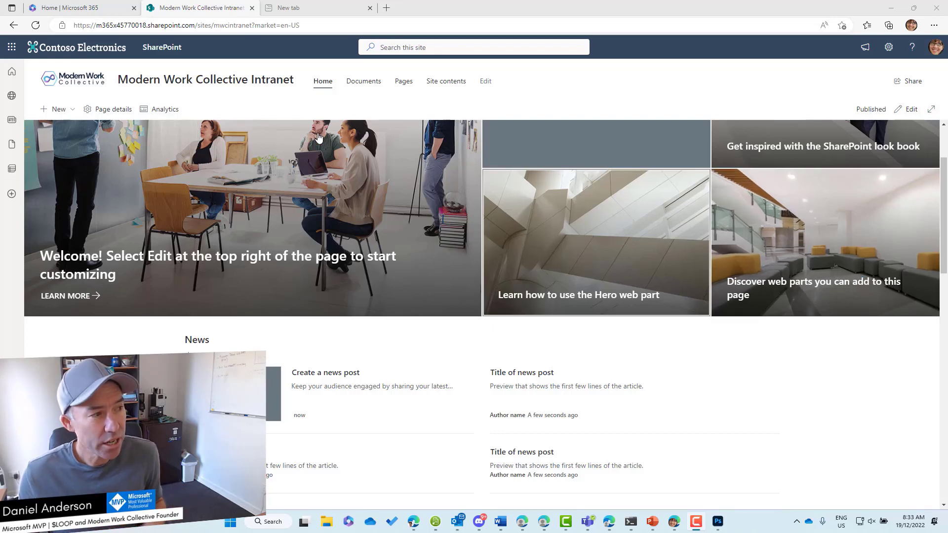
{"action": "left_click", "coordinate": [69, 115]}
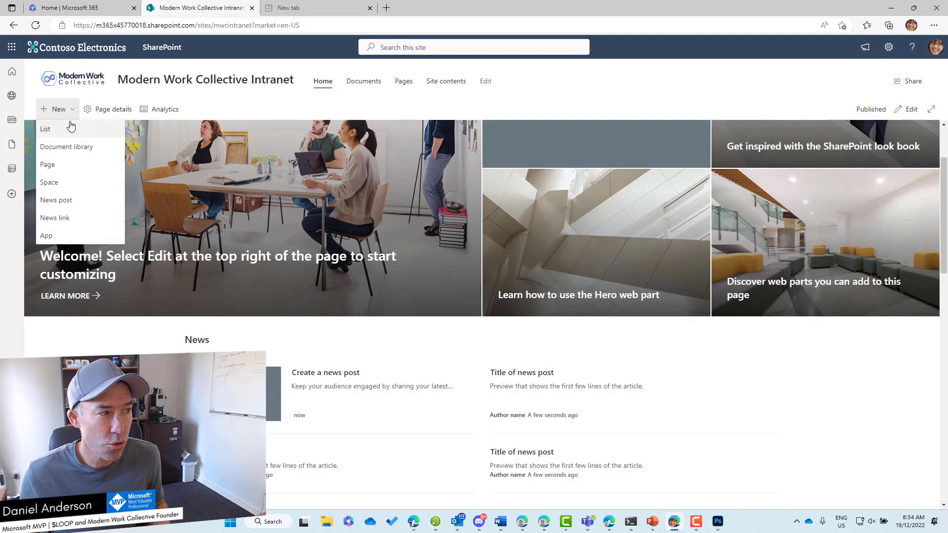
{"action": "left_click", "coordinate": [69, 168]}
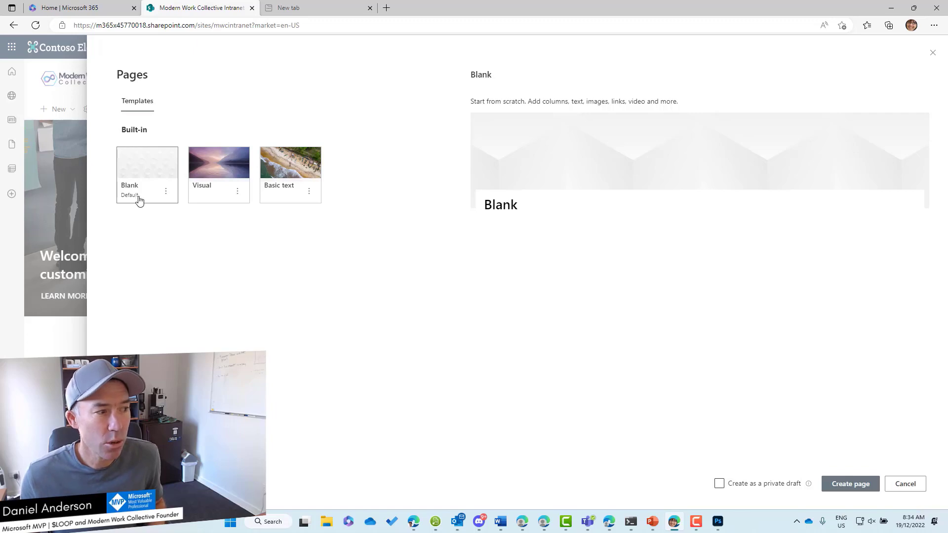
{"action": "left_click", "coordinate": [214, 196]}
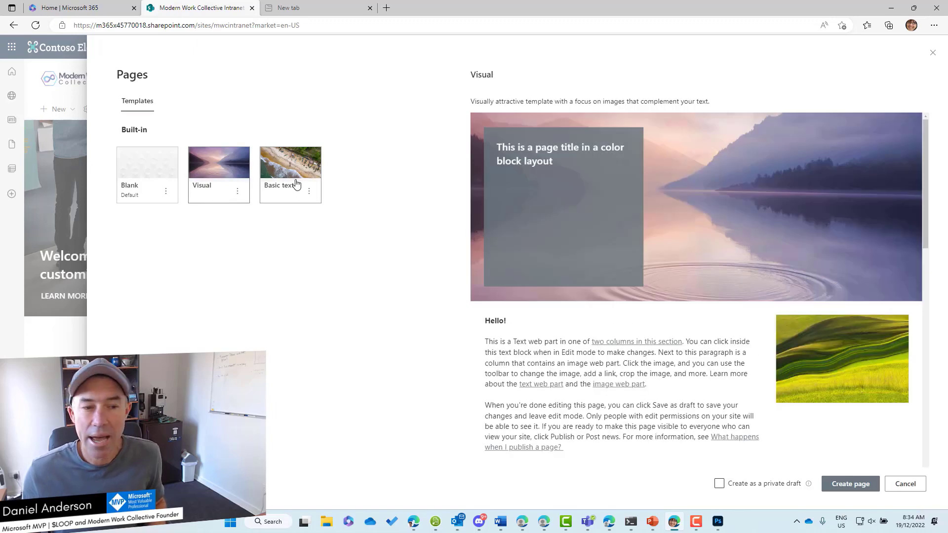
{"action": "left_click", "coordinate": [297, 185]}
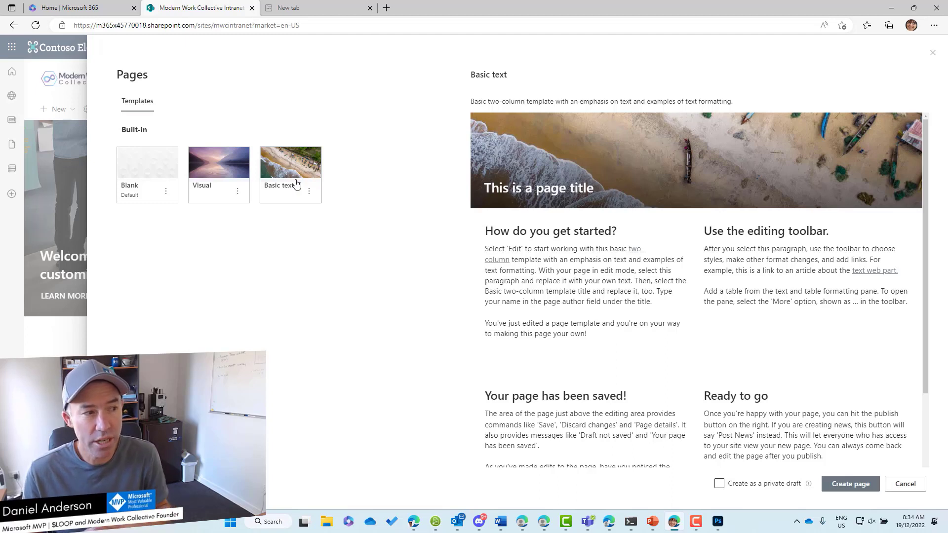
{"action": "left_click", "coordinate": [137, 171]}
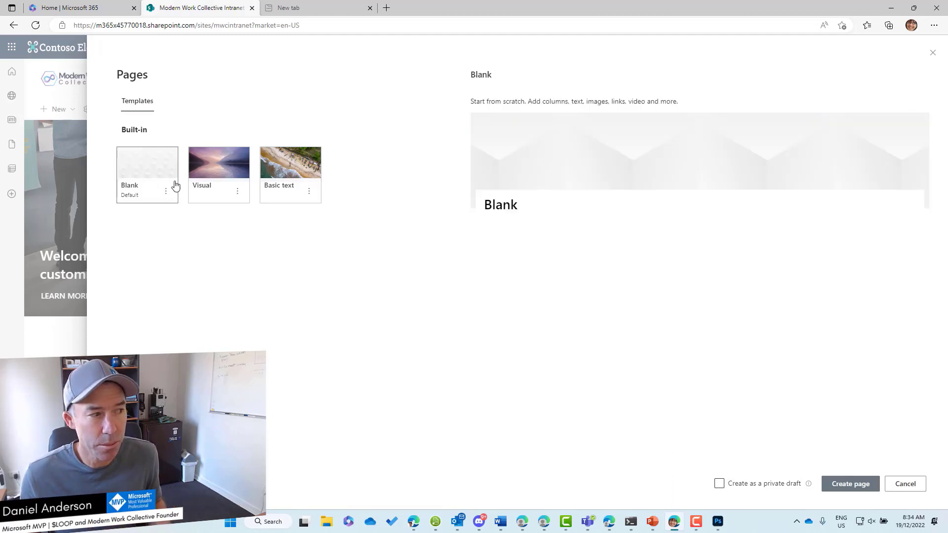
{"action": "left_click", "coordinate": [835, 486]}
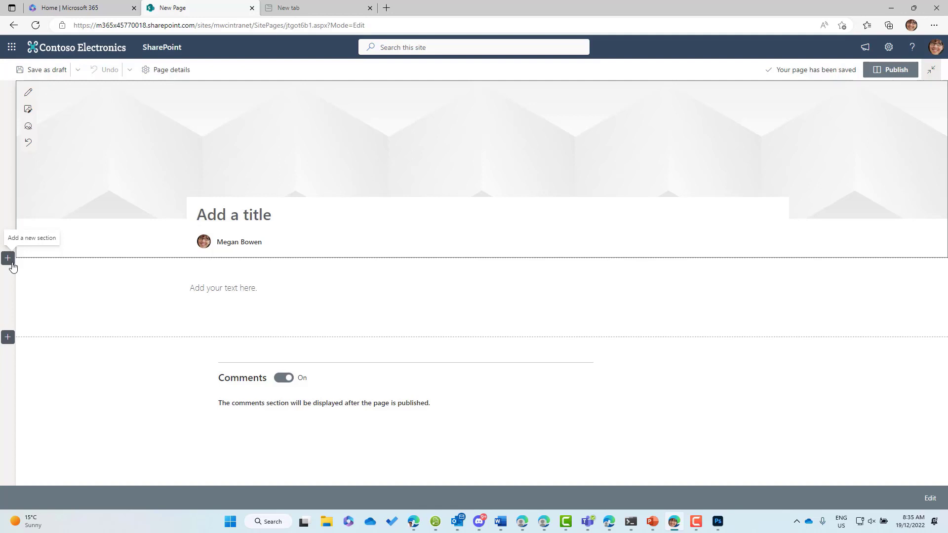
- Add a two-column section between the title area and the existing text section
{"action": "left_click", "coordinate": [236, 303]}
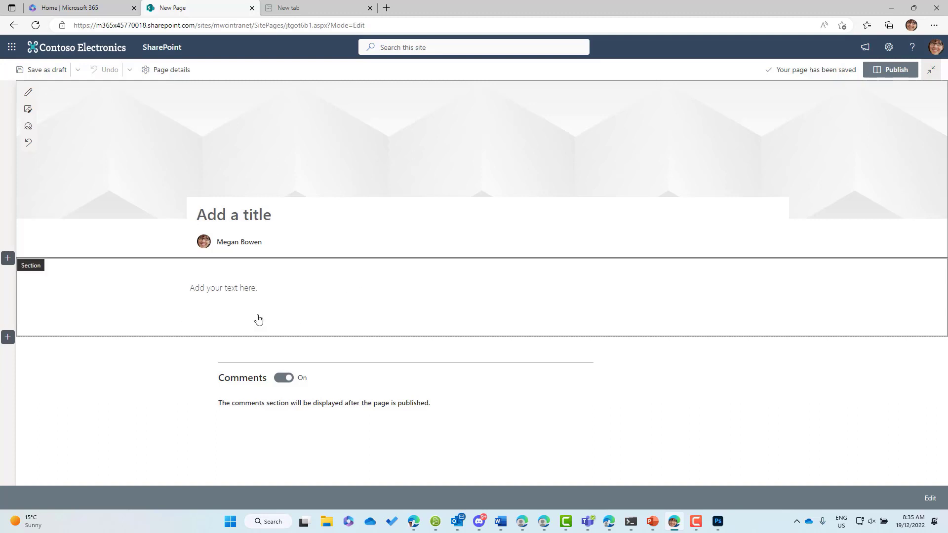
{"action": "left_click", "coordinate": [8, 258]}
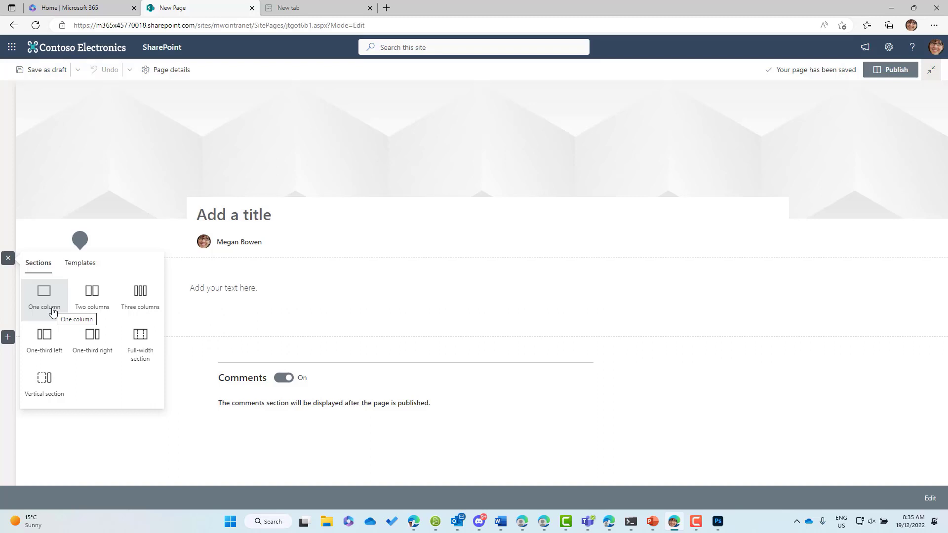
{"action": "left_click", "coordinate": [99, 308]}
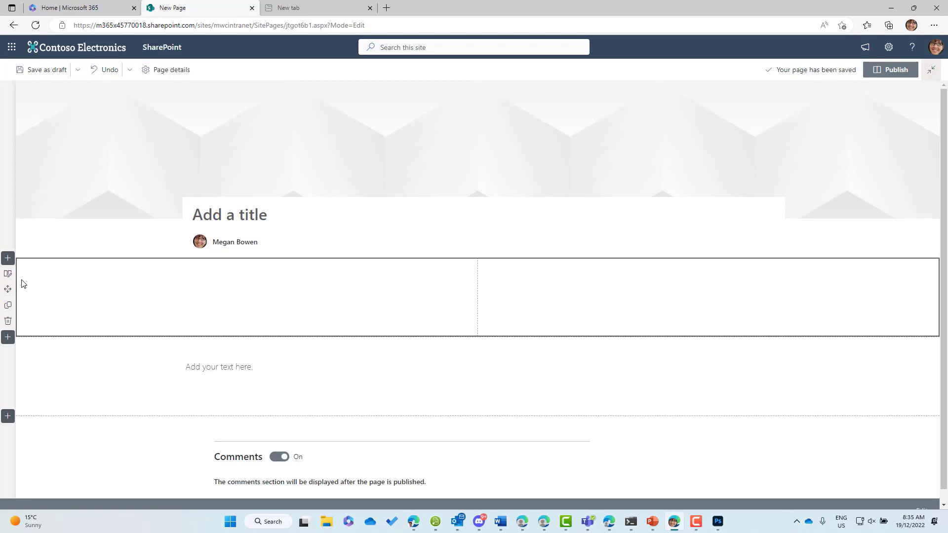
- Try the available background shadings, including Strong, on the two-column section and set the shading back to None
{"action": "left_click", "coordinate": [6, 275]}
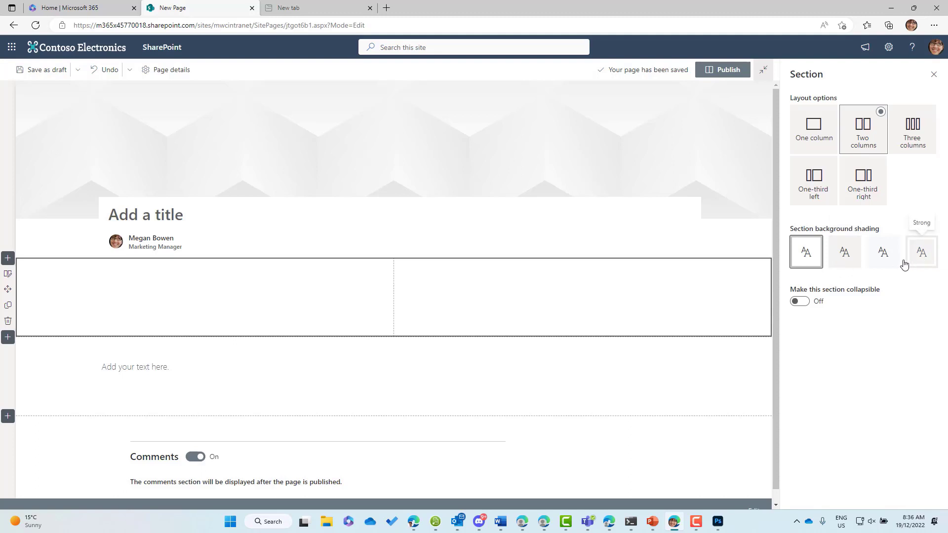
{"action": "left_click", "coordinate": [847, 260]}
{"action": "left_click", "coordinate": [885, 256]}
{"action": "left_click", "coordinate": [923, 254]}
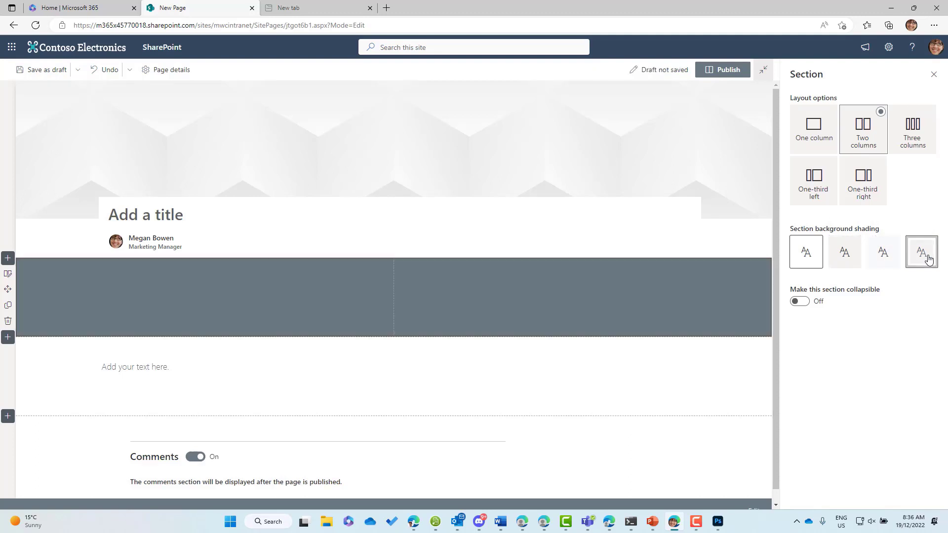
{"action": "left_click", "coordinate": [849, 257]}
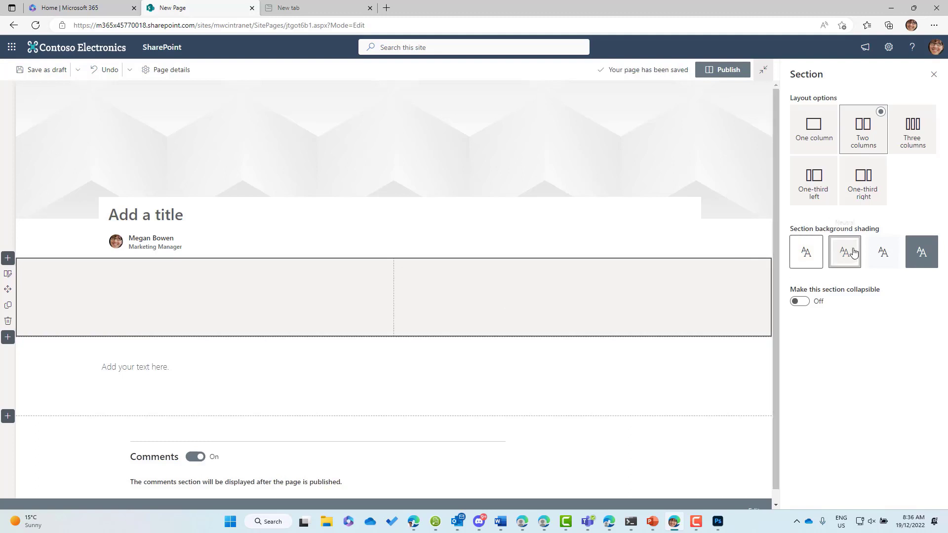
{"action": "left_click", "coordinate": [806, 254]}
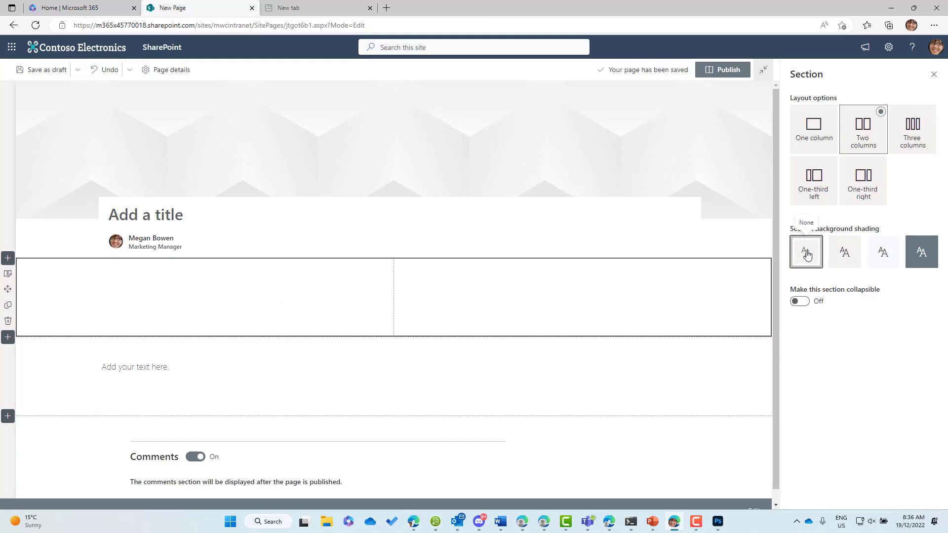
- Move the one-column text section above the two-column section
{"action": "left_click", "coordinate": [8, 275]}
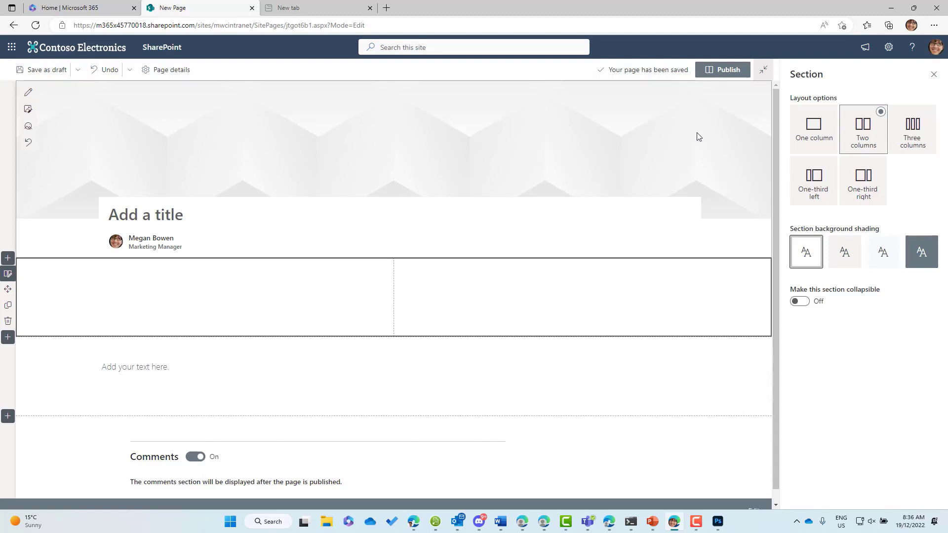
{"action": "scroll", "coordinate": [197, 296], "scroll_direction": "down", "scroll_amount": 1}
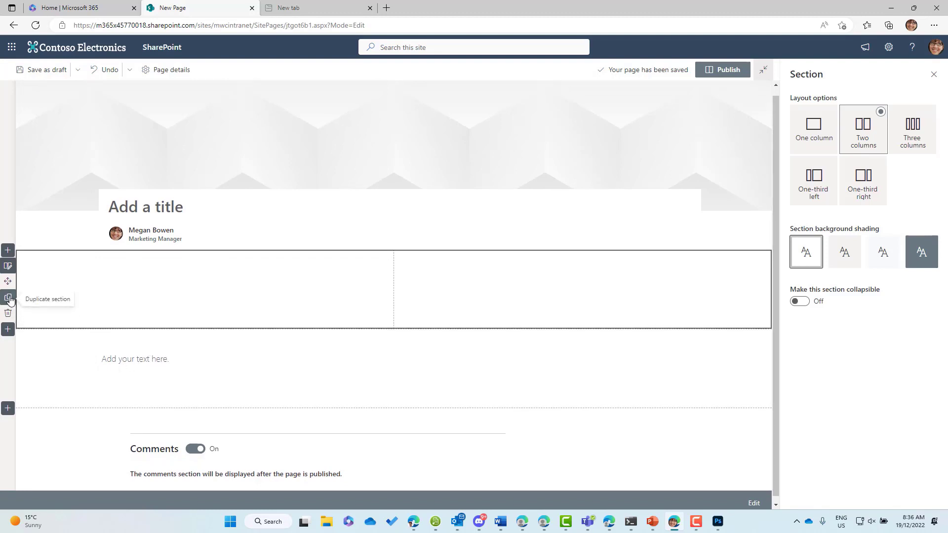
{"action": "left_click", "coordinate": [7, 328]}
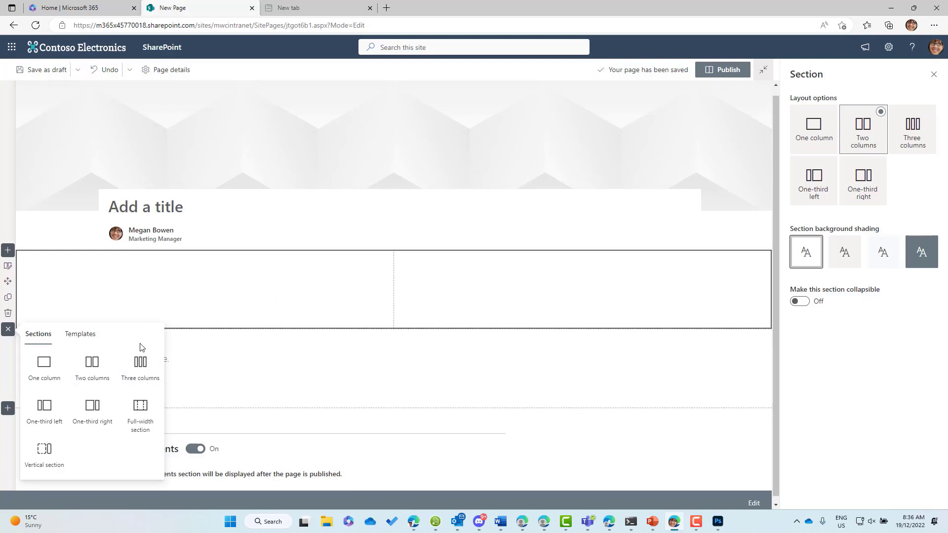
{"action": "left_click", "coordinate": [280, 362]}
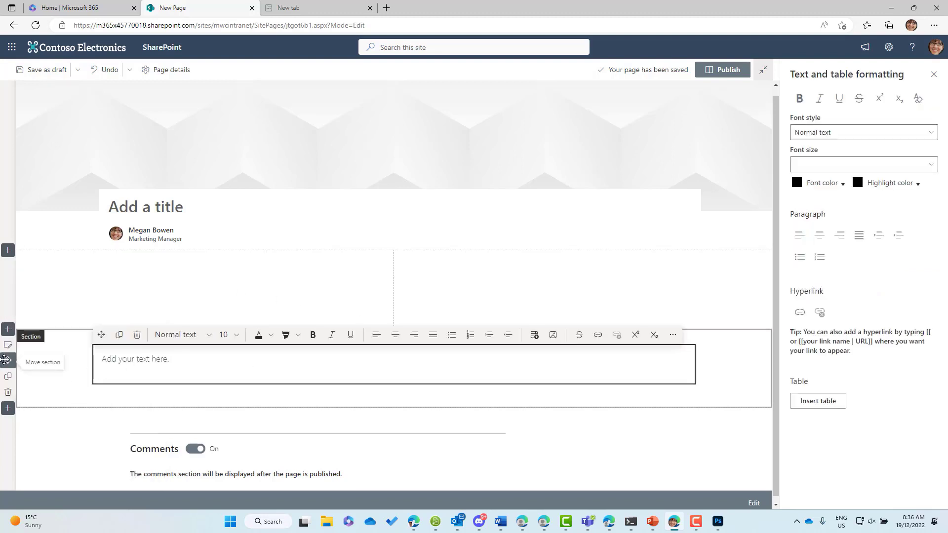
{"action": "left_click_drag", "start_coordinate": [9, 361], "coordinate": [29, 267]}
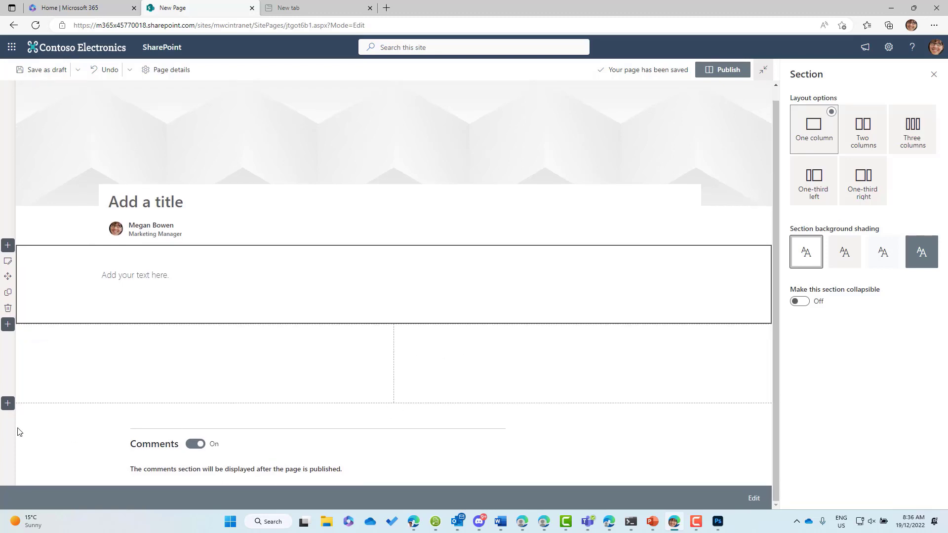
- Add a three-column section below the two-column section and close the section settings
{"action": "left_click", "coordinate": [8, 404]}
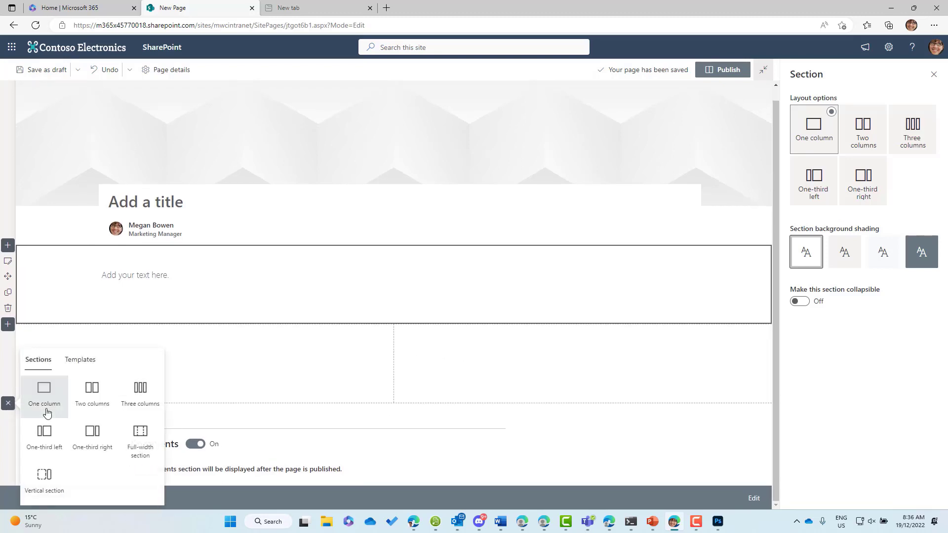
{"action": "left_click", "coordinate": [150, 400]}
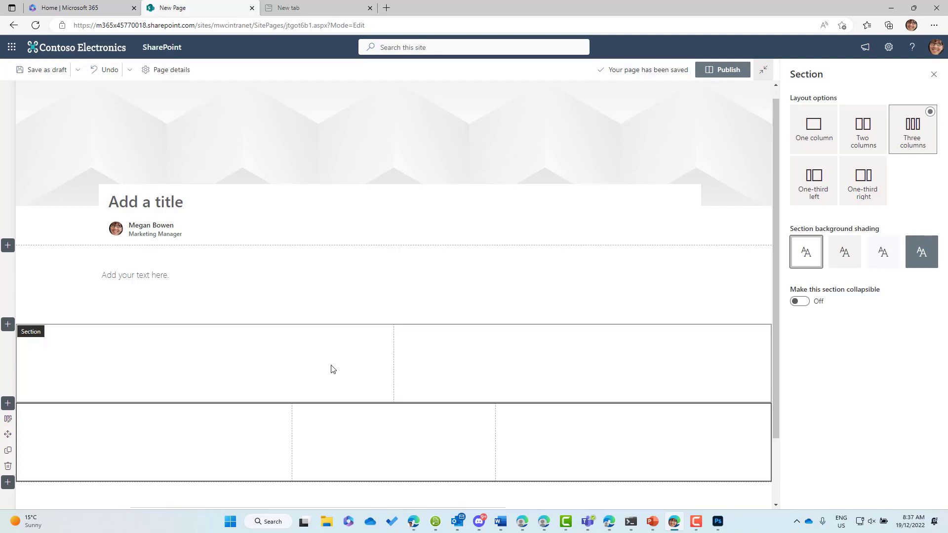
{"action": "scroll", "coordinate": [349, 327], "scroll_direction": "up", "scroll_amount": 1}
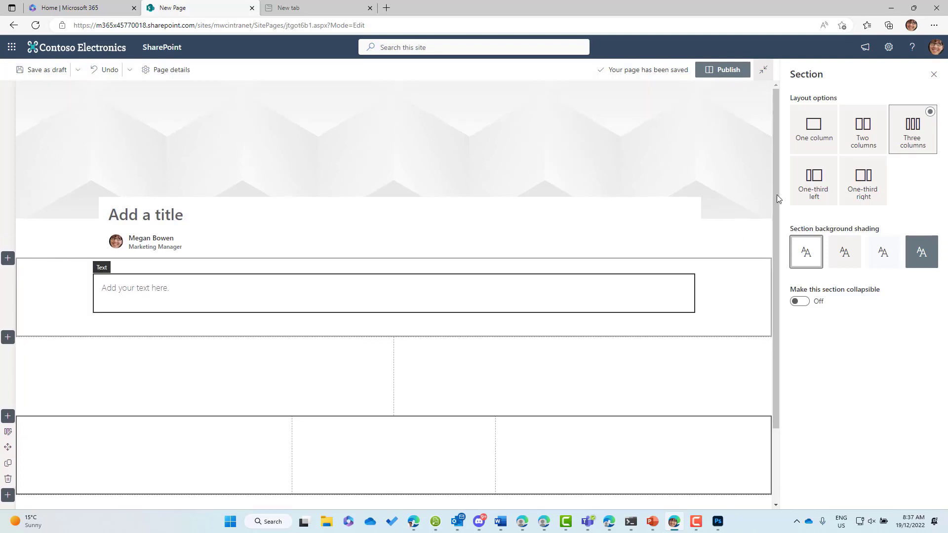
{"action": "left_click", "coordinate": [934, 74]}
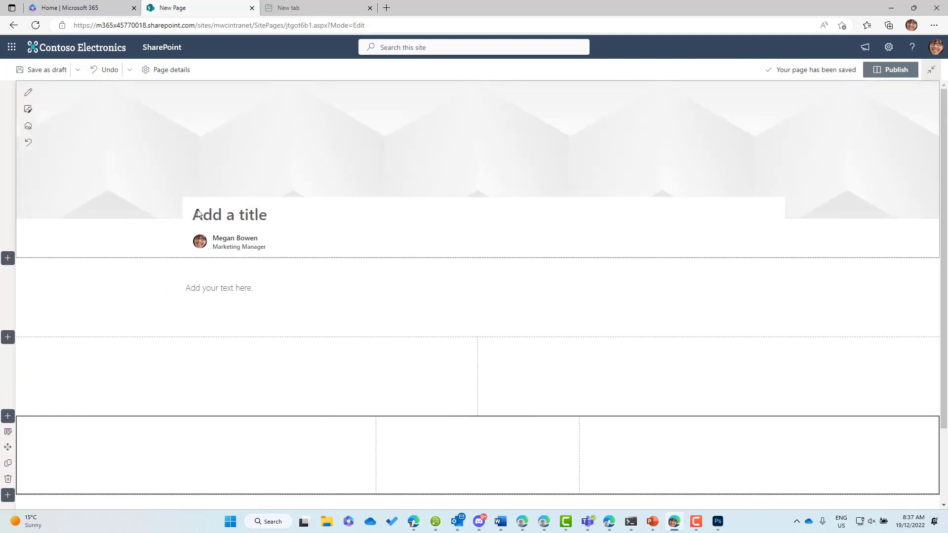
- Open the title area settings and replace the banner image with the pink confetti picture
{"action": "left_click", "coordinate": [28, 94]}
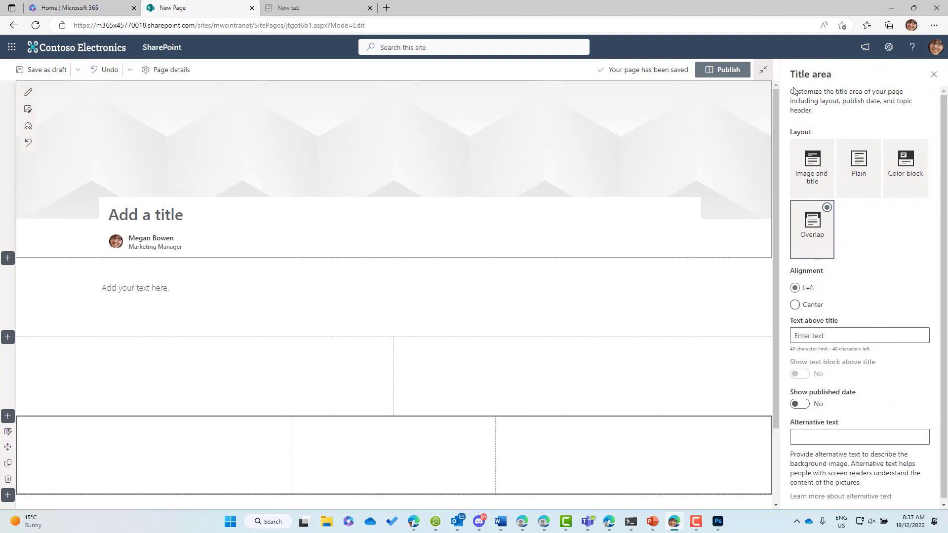
{"action": "left_click_drag", "start_coordinate": [799, 75], "coordinate": [851, 77]}
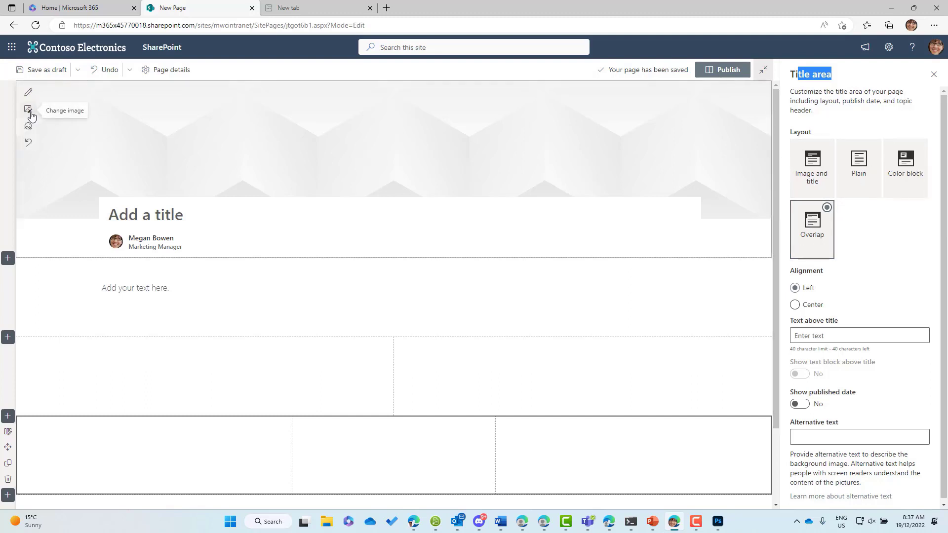
{"action": "left_click", "coordinate": [28, 113]}
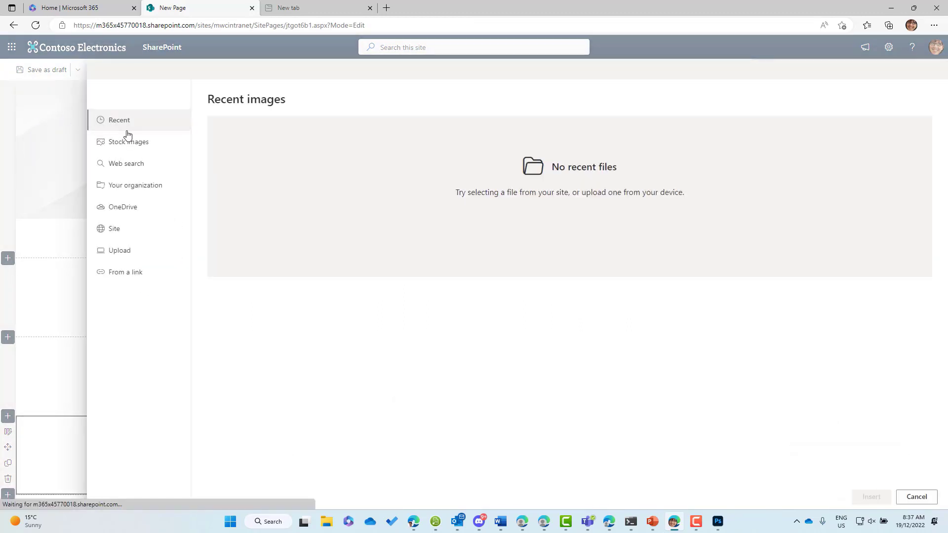
{"action": "left_click", "coordinate": [122, 124]}
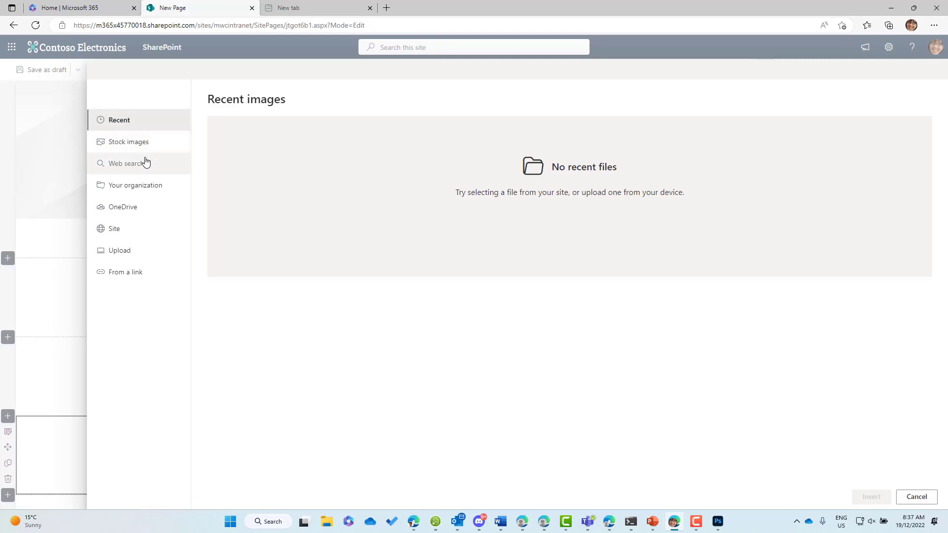
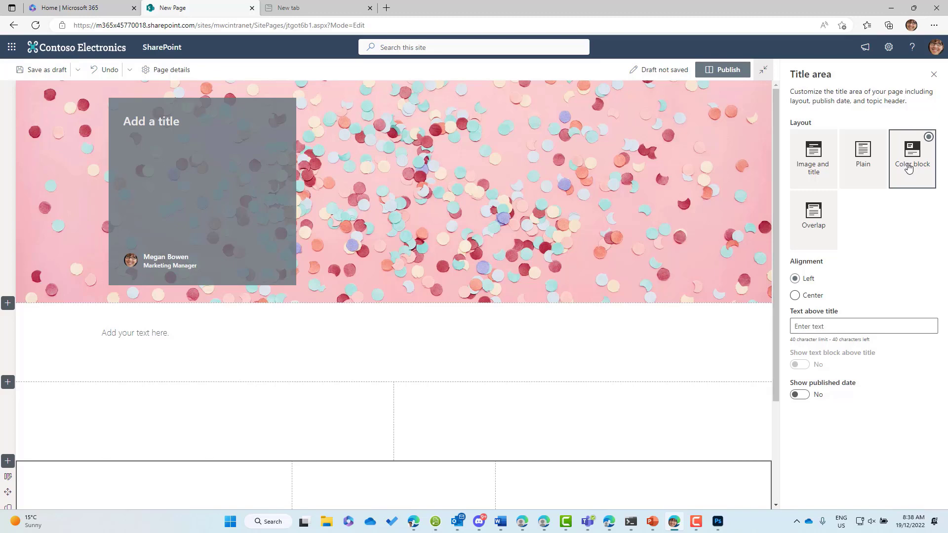
- Set the title area to the Overlap layout with Center alignment, after trying the Image and title layout
{"action": "left_click", "coordinate": [813, 170]}
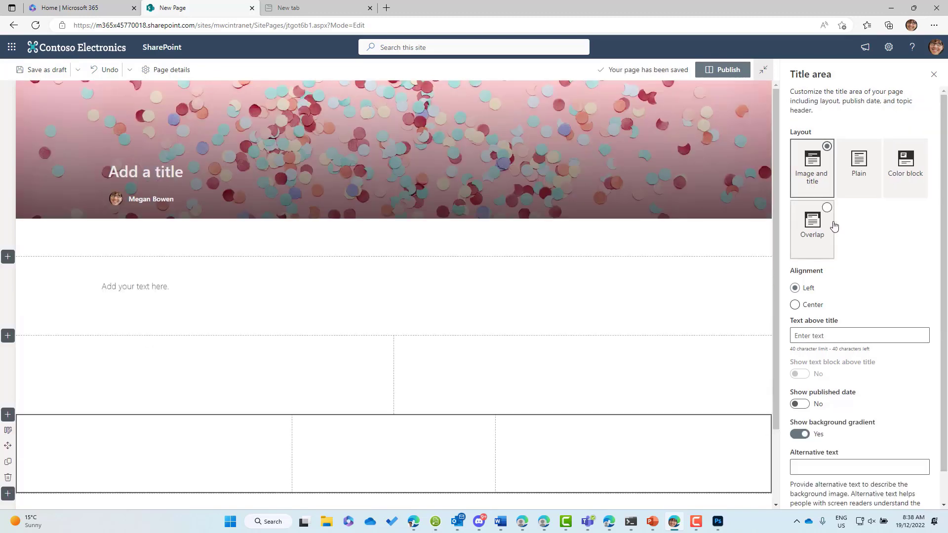
{"action": "left_click", "coordinate": [832, 224]}
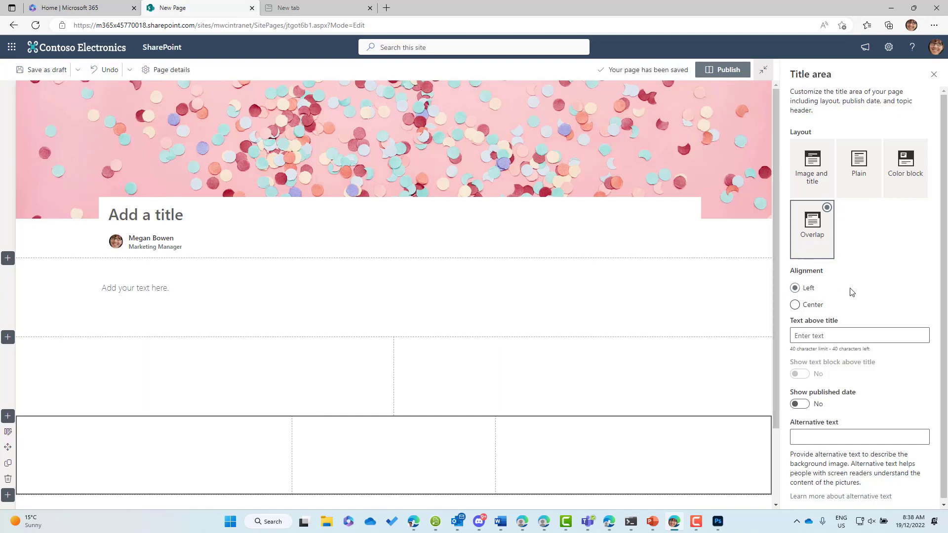
{"action": "left_click", "coordinate": [814, 306]}
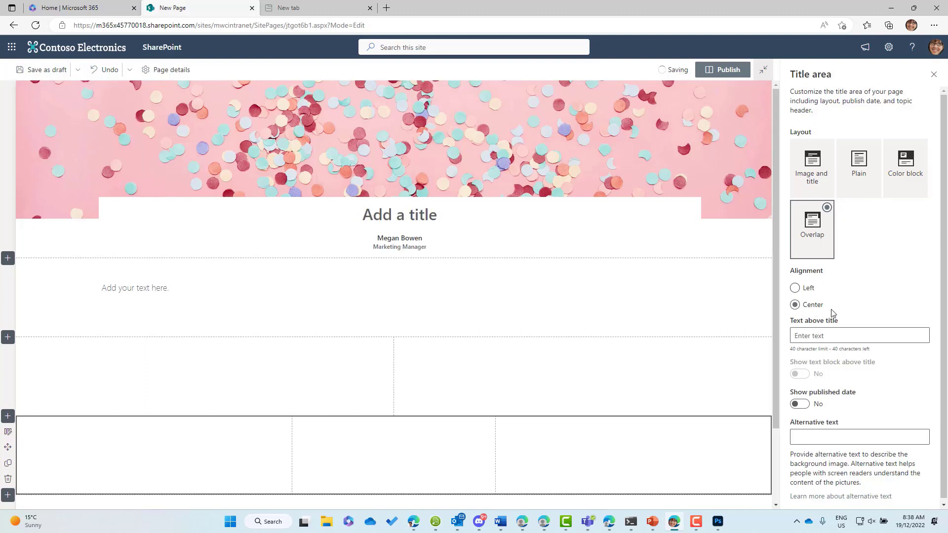
- Enter "How to guide" as the text block above the page title
{"action": "left_click", "coordinate": [864, 332]}
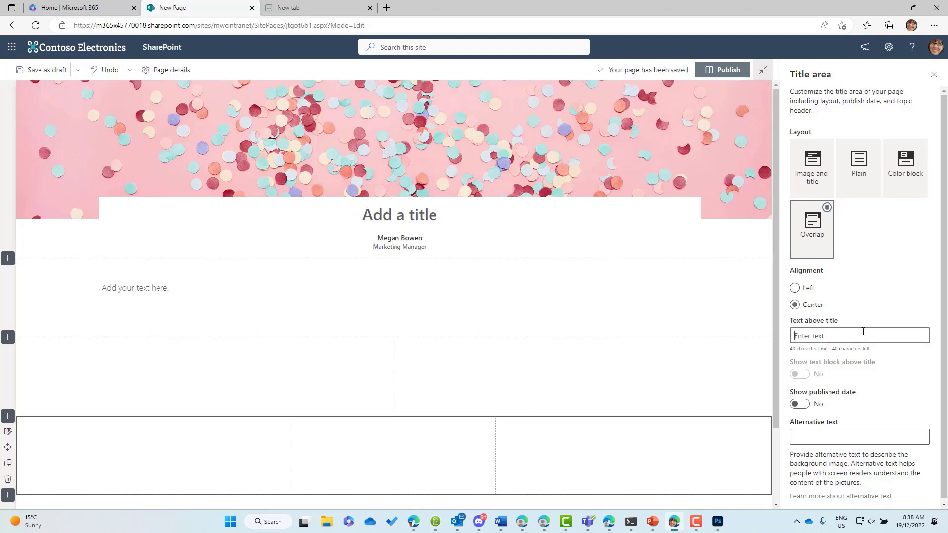
{"action": "type", "text": "How"}
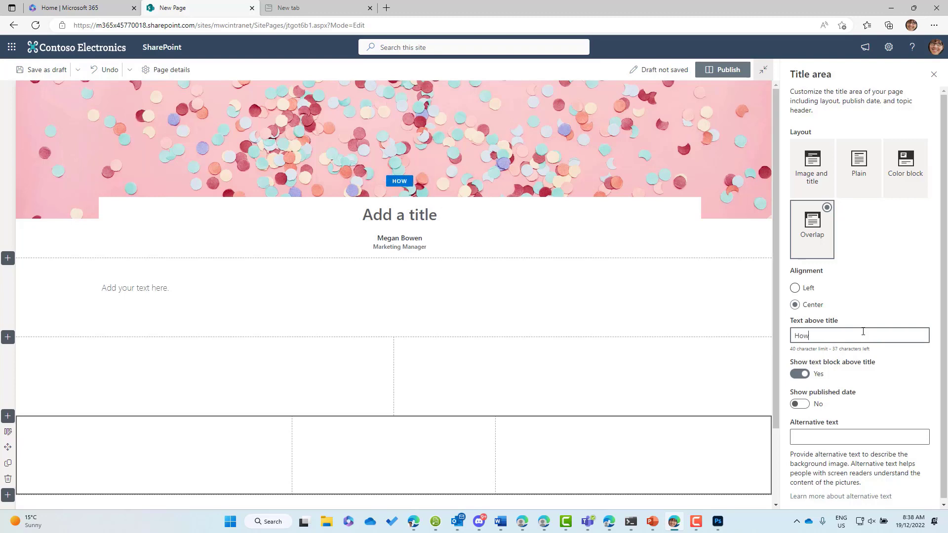
{"action": "type", "text": " to guide"}
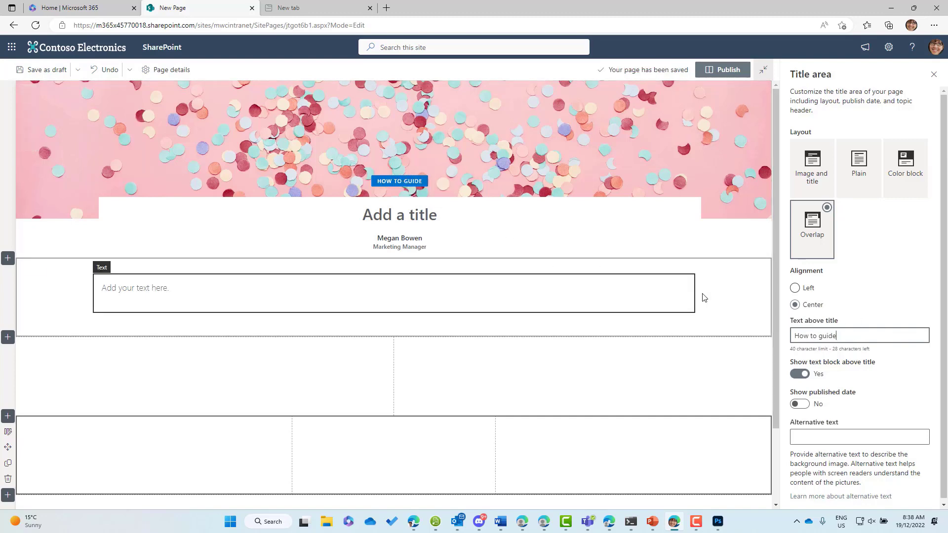
- Switch the text block above the title off and back on, and the published date on and back off
{"action": "scroll", "coordinate": [711, 304], "scroll_direction": "down", "scroll_amount": 1}
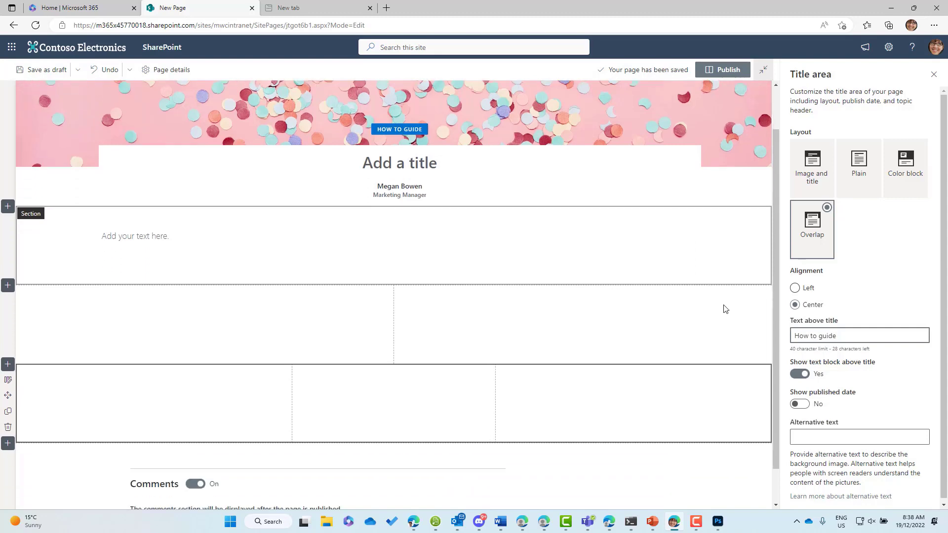
{"action": "left_click", "coordinate": [801, 375]}
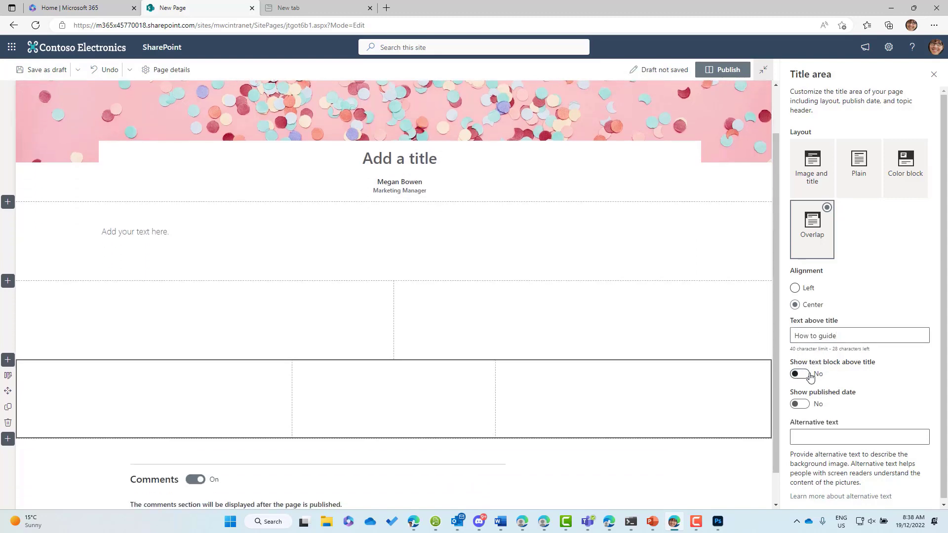
{"action": "left_click", "coordinate": [801, 375]}
{"action": "left_click", "coordinate": [801, 406]}
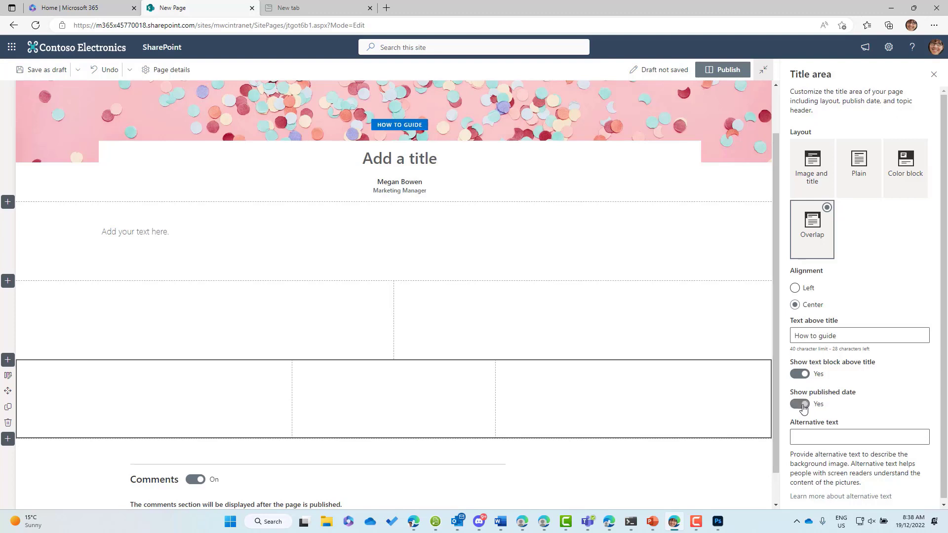
{"action": "left_click", "coordinate": [800, 405]}
- Enter "Atonomy of a SharePoint Page" as the page title
{"action": "left_click", "coordinate": [415, 161]}
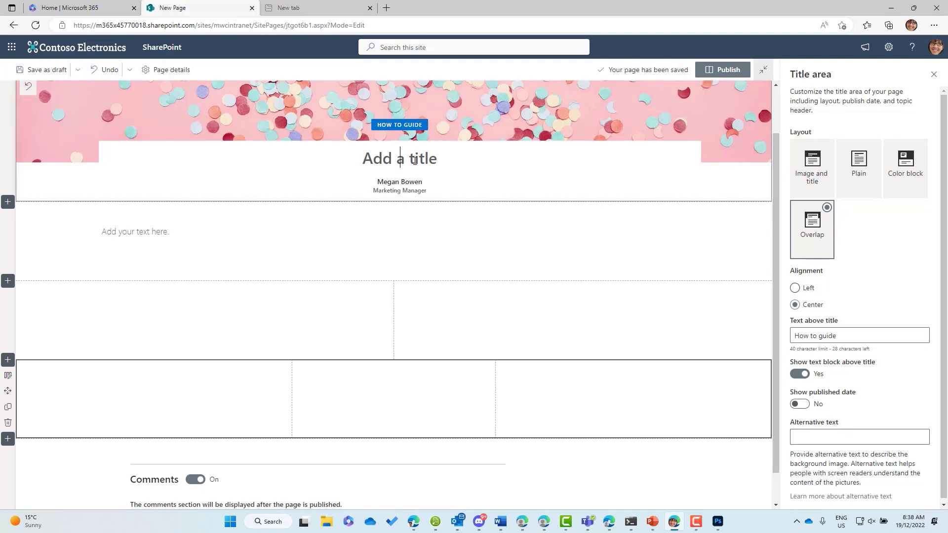
{"action": "type", "text": "A"}
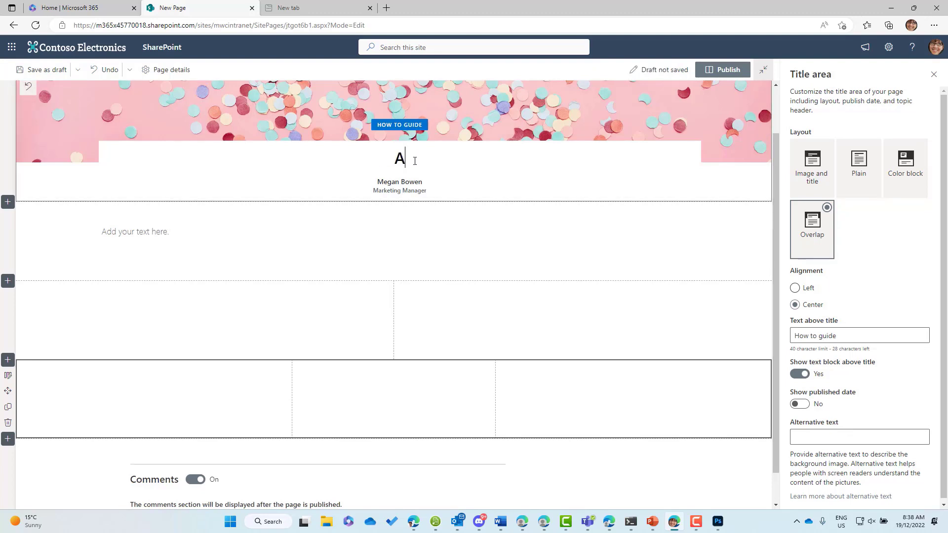
{"action": "type", "text": "tonom"}
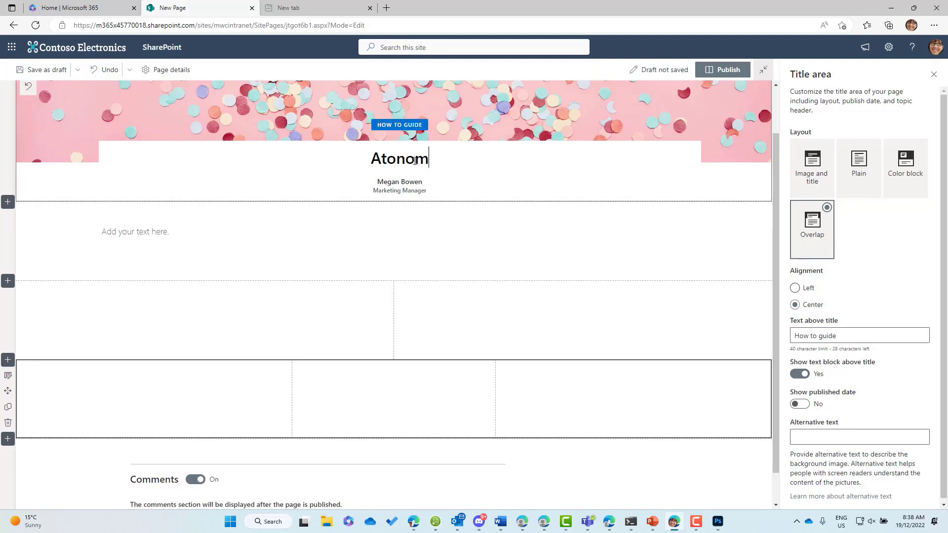
{"action": "type", "text": "y of a SharePoi"}
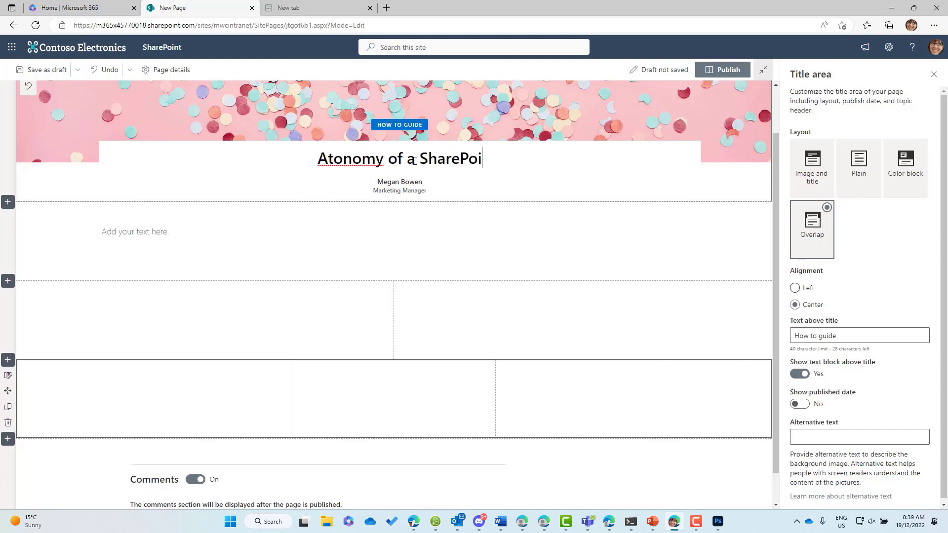
{"action": "type", "text": "nt Page"}
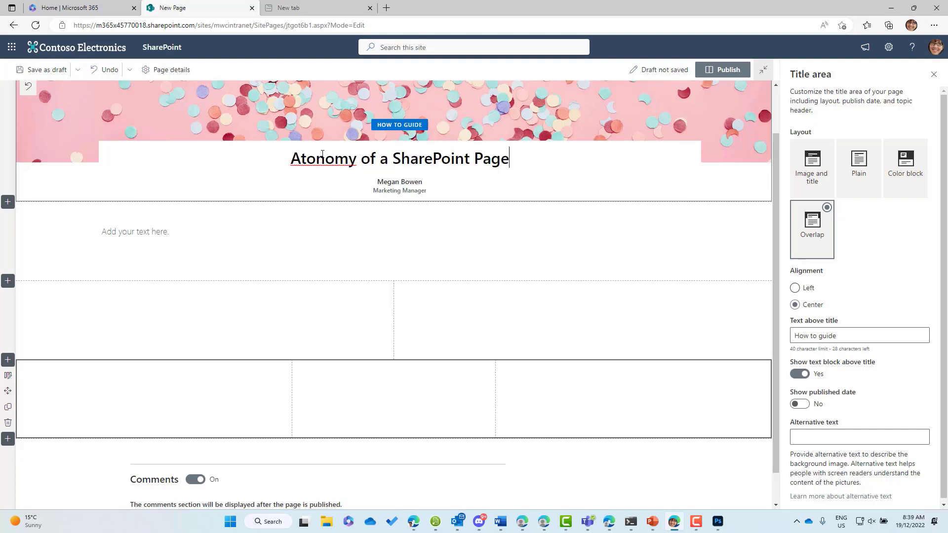
- Correct the first word of the page title to "Anatomy", after trying the spelling suggestion "Autonomy"
{"action": "double_click", "coordinate": [322, 154]}
{"action": "right_click", "coordinate": [323, 153]}
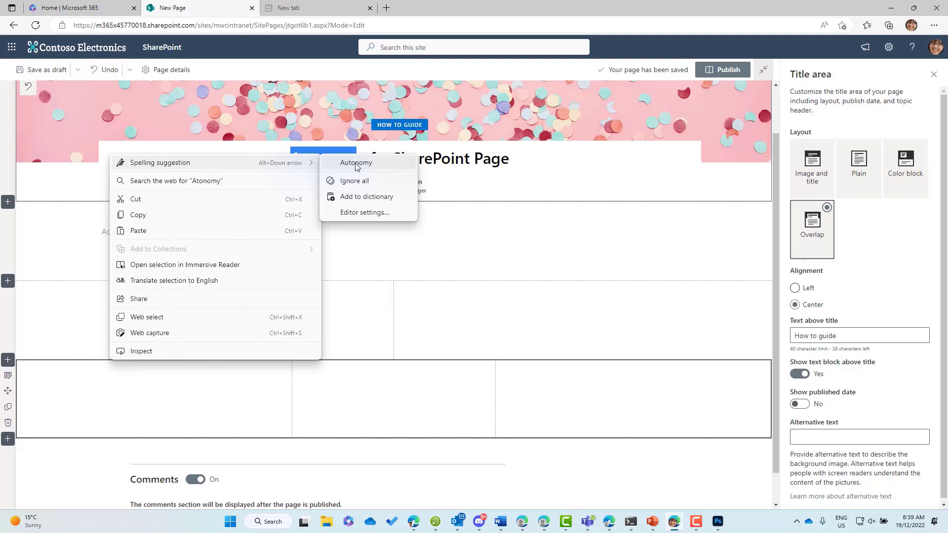
{"action": "left_click", "coordinate": [356, 163]}
{"action": "double_click", "coordinate": [335, 161]}
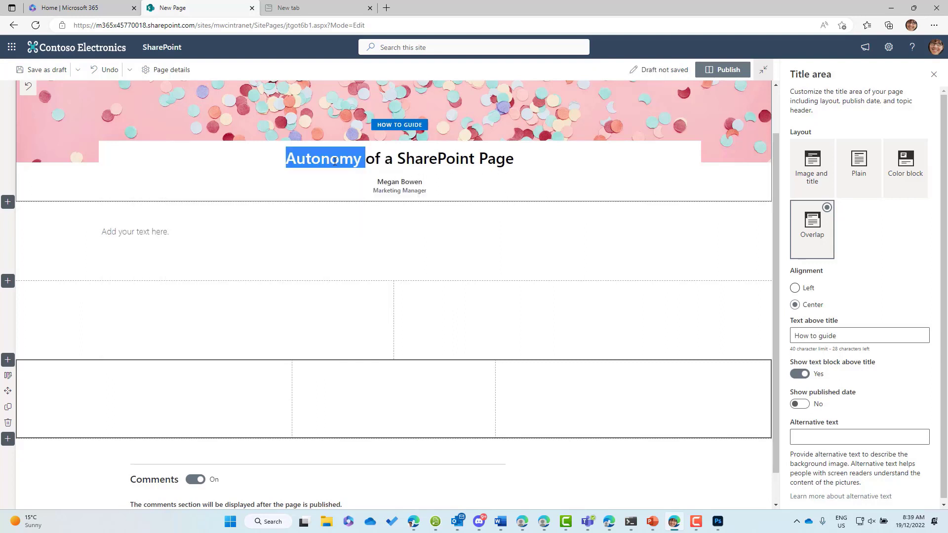
{"action": "type", "text": "A"}
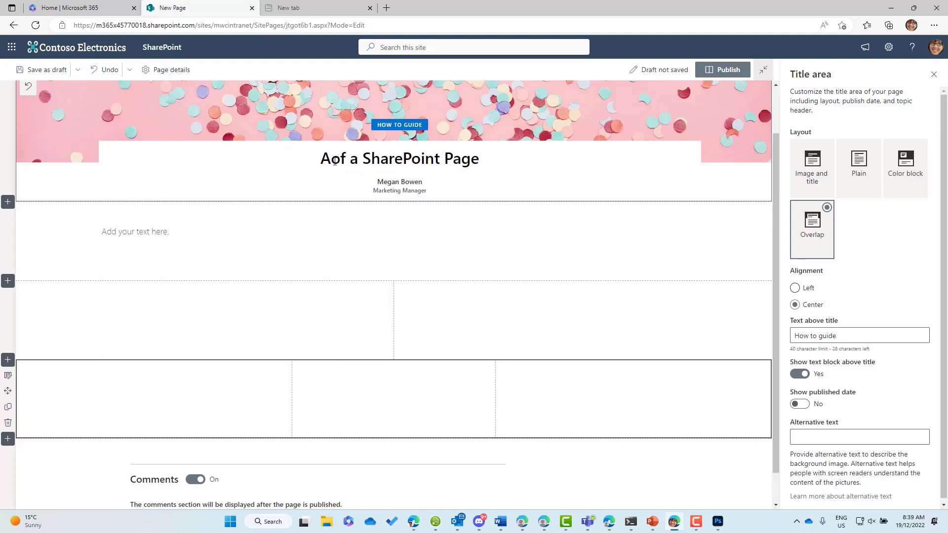
{"action": "type", "text": "natomy"}
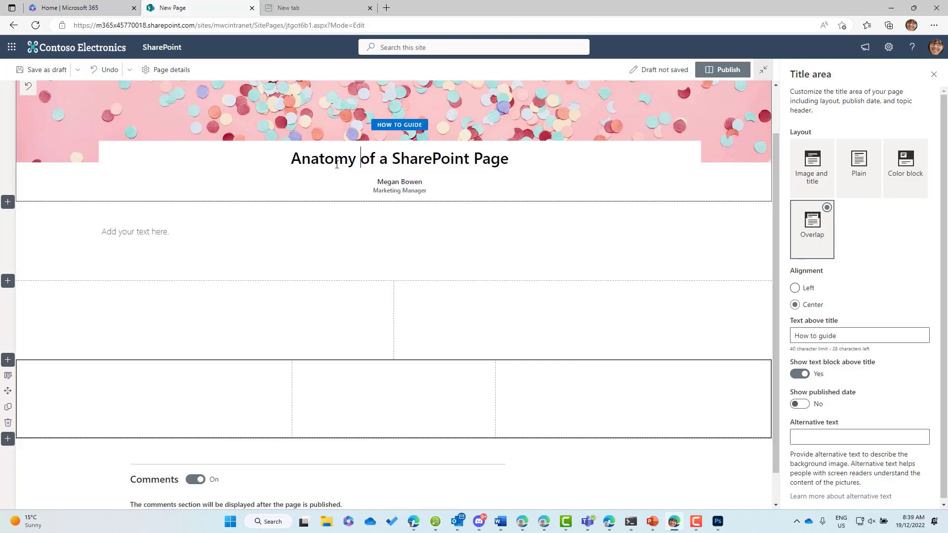
{"action": "left_click", "coordinate": [444, 223]}
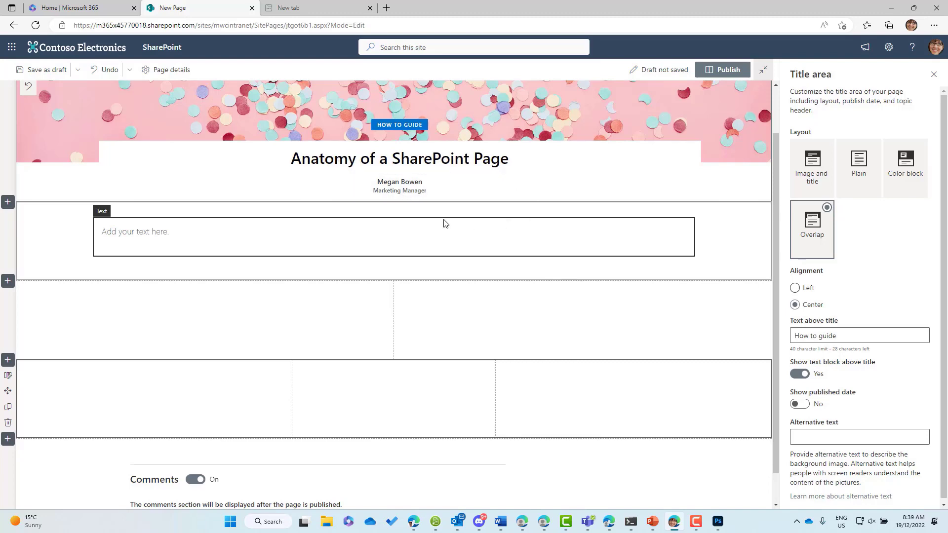
- Look at the text web part's formatting options and browse the full list of web parts available for the one-column section
{"action": "left_click", "coordinate": [367, 239]}
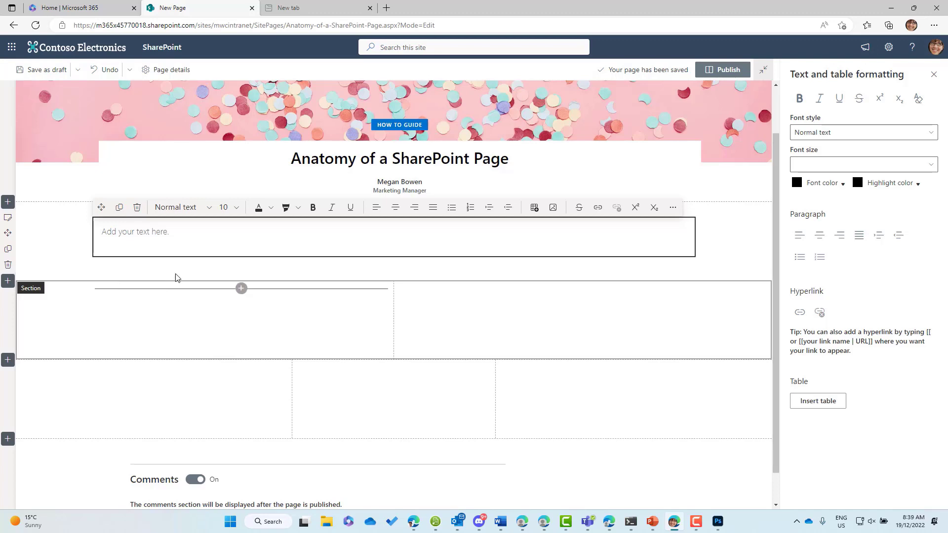
{"action": "left_click", "coordinate": [185, 237]}
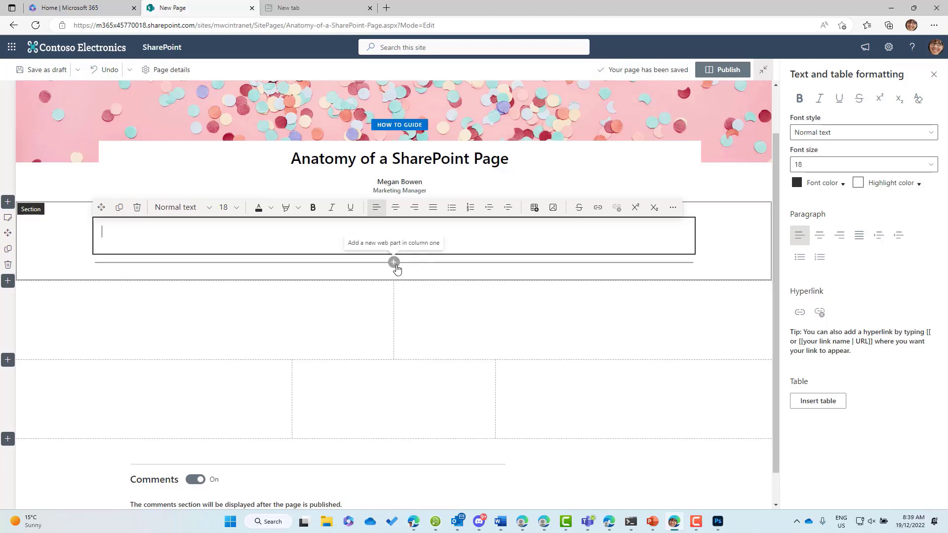
{"action": "left_click", "coordinate": [395, 265]}
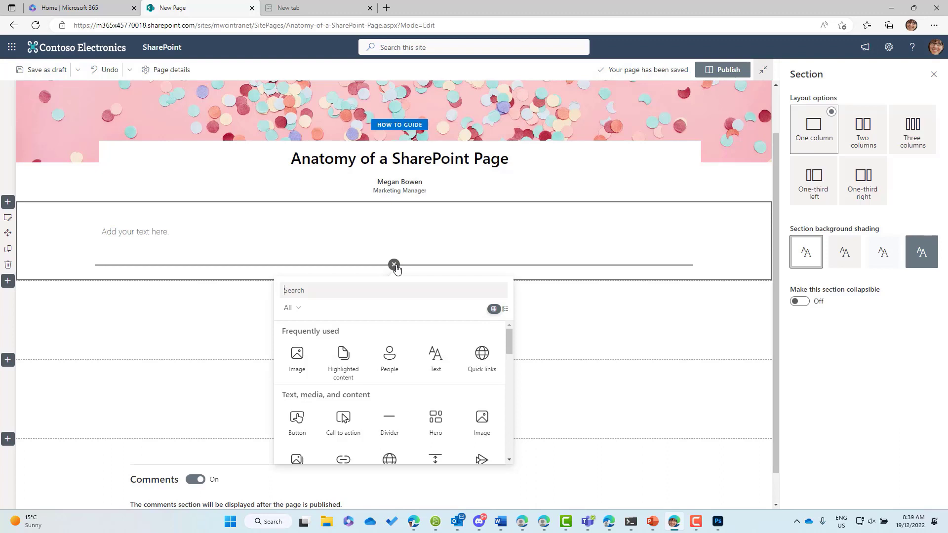
{"action": "mouse_move", "coordinate": [508, 339]}
{"action": "left_mouse_down"}
{"action": "mouse_move", "coordinate": [513, 447]}
{"action": "mouse_move", "coordinate": [514, 334]}
{"action": "left_mouse_up"}
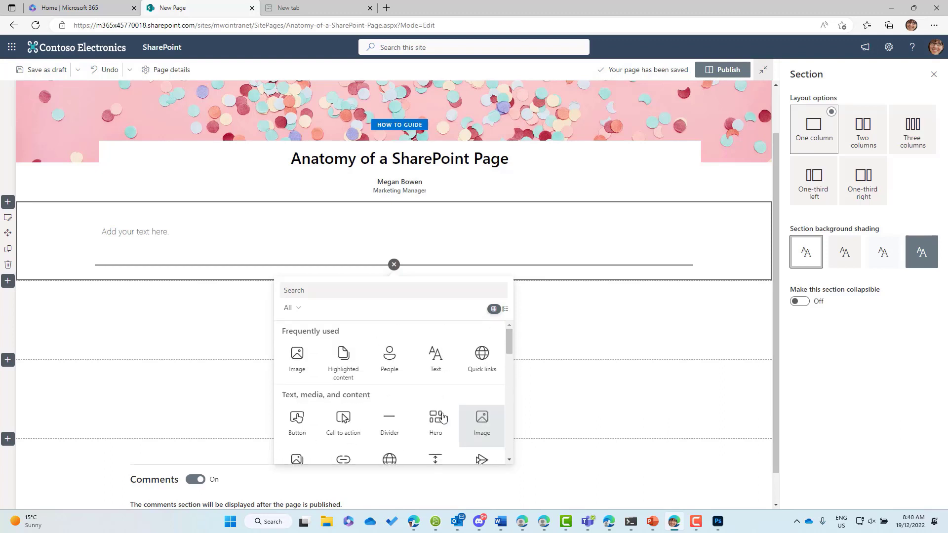
{"action": "scroll", "coordinate": [395, 398], "scroll_direction": "down", "scroll_amount": 1}
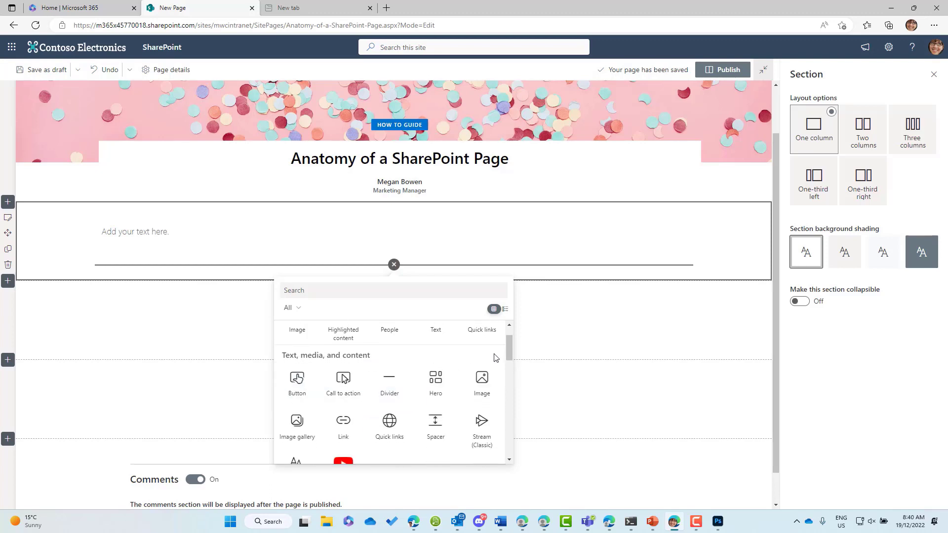
{"action": "left_click_drag", "start_coordinate": [510, 343], "coordinate": [513, 378]}
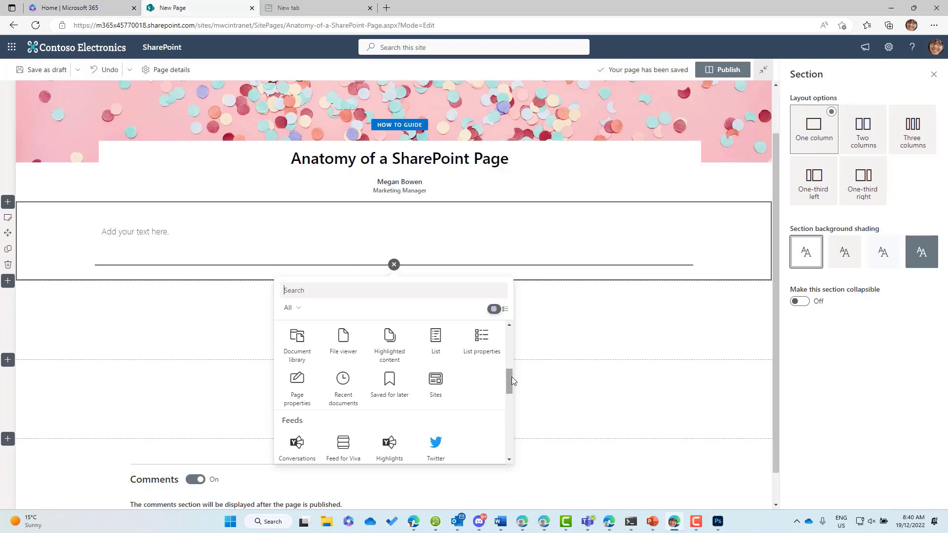
{"action": "left_click_drag", "start_coordinate": [511, 377], "coordinate": [511, 446]}
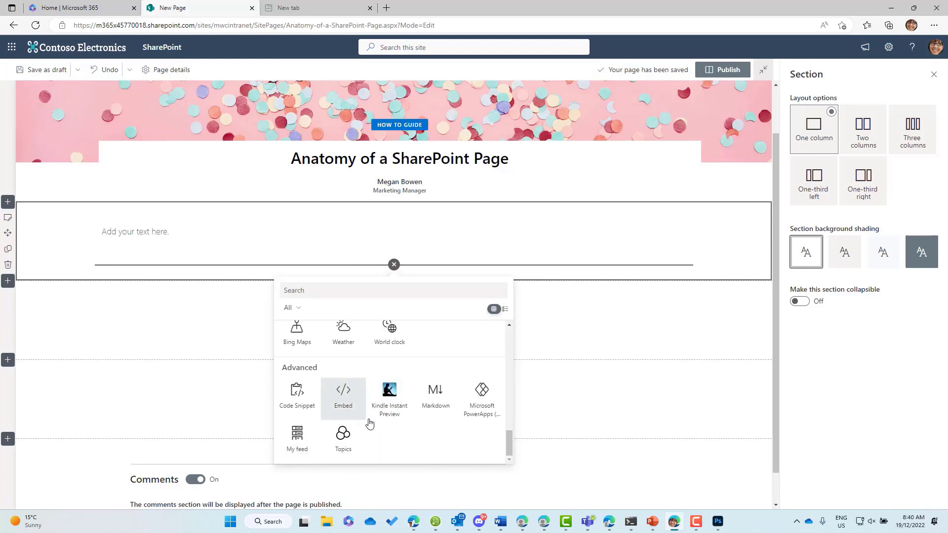
{"action": "scroll", "coordinate": [450, 425], "scroll_direction": "up", "scroll_amount": 10}
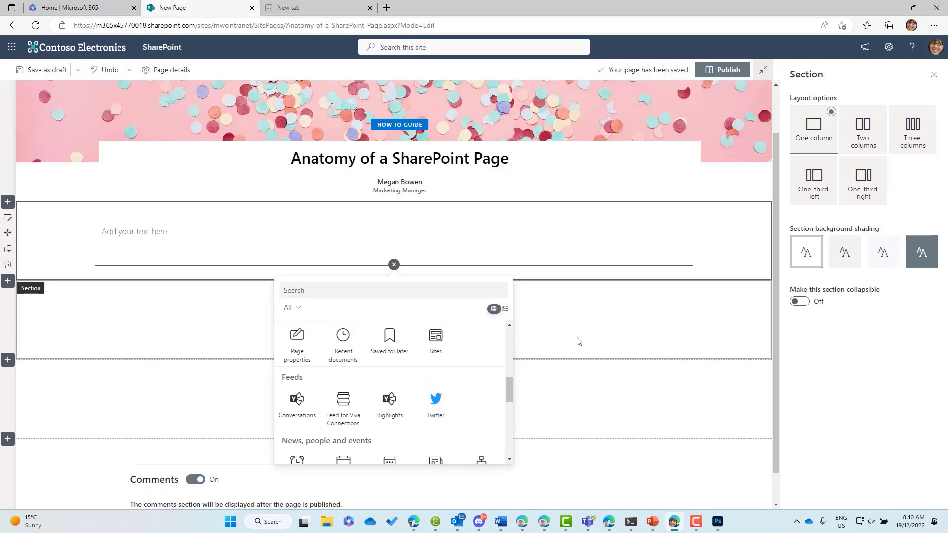
{"action": "left_click", "coordinate": [170, 315]}
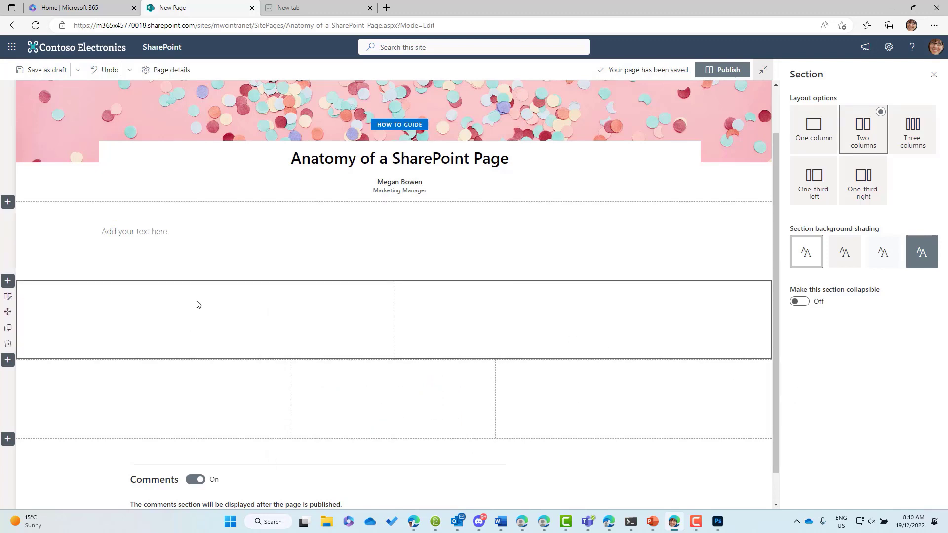
- Add an Image web part with the pink frangipani flower stock image to the first column of the three-column section
{"action": "left_click", "coordinate": [194, 374]}
{"action": "left_click", "coordinate": [191, 368]}
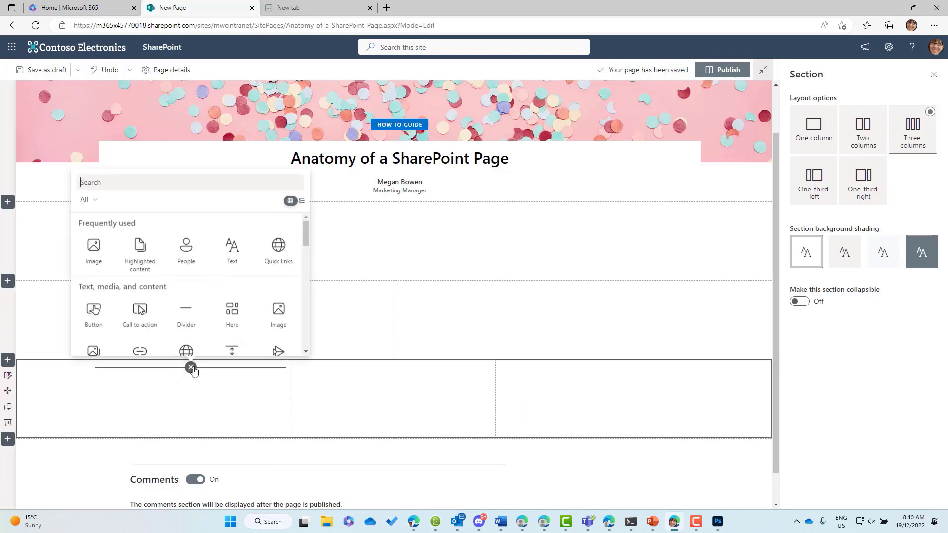
{"action": "left_click", "coordinate": [95, 250]}
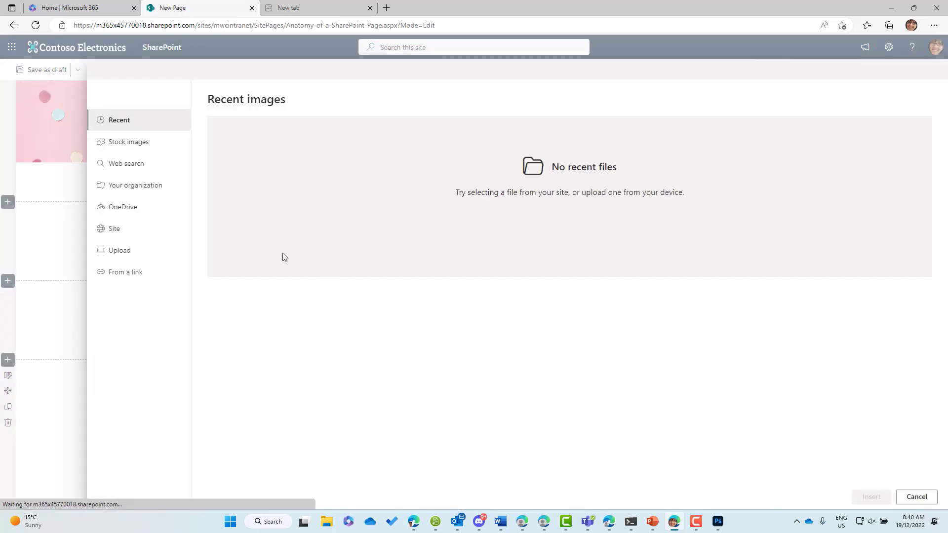
{"action": "left_click", "coordinate": [143, 140]}
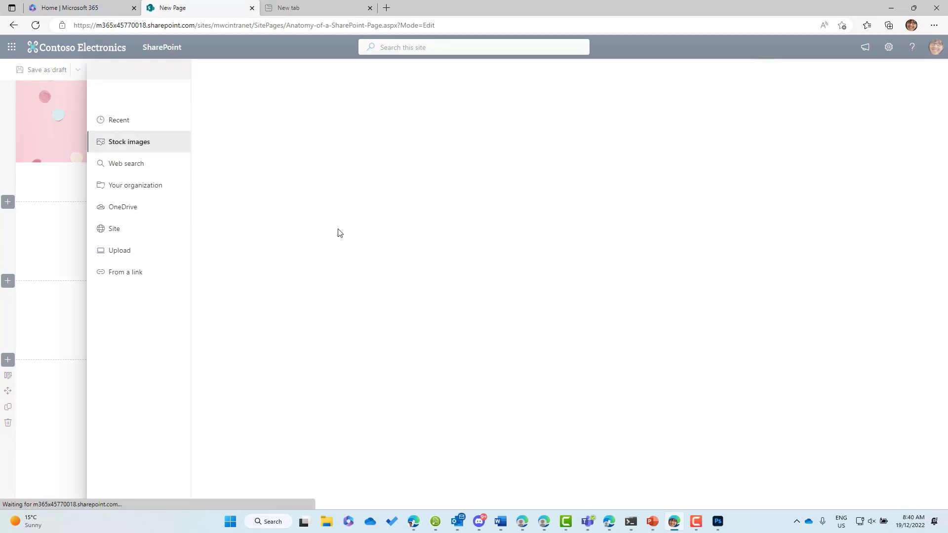
{"action": "scroll", "coordinate": [360, 283], "scroll_direction": "down", "scroll_amount": 1}
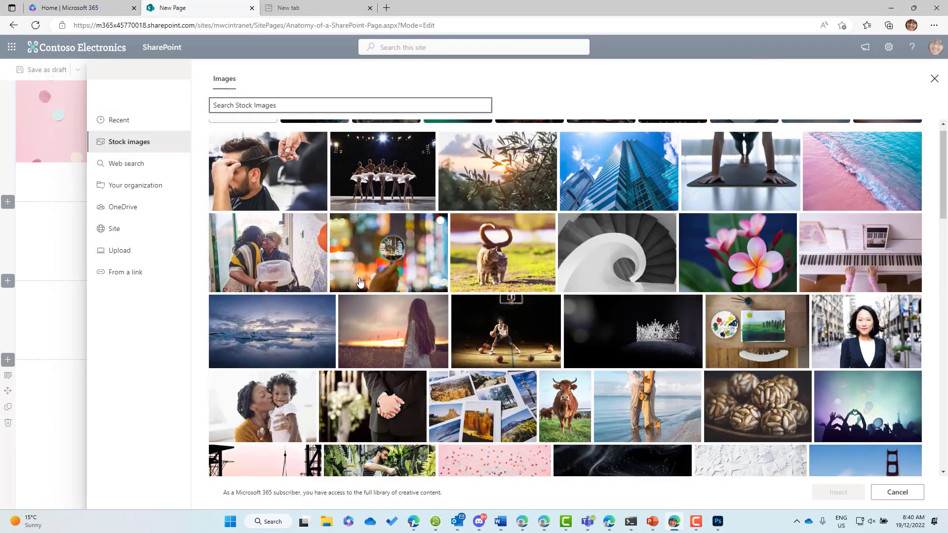
{"action": "scroll", "coordinate": [361, 283], "scroll_direction": "down", "scroll_amount": 2}
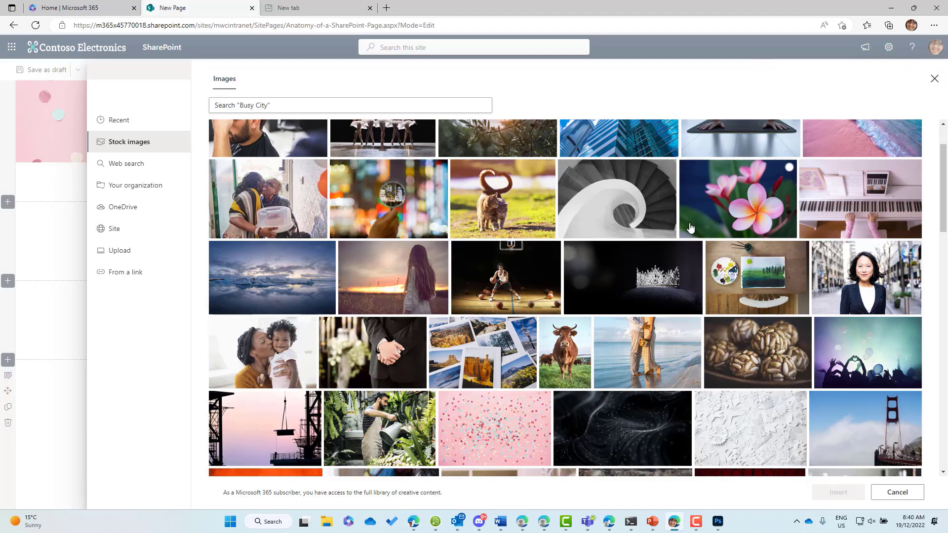
{"action": "left_click", "coordinate": [690, 227]}
{"action": "left_click", "coordinate": [840, 492]}
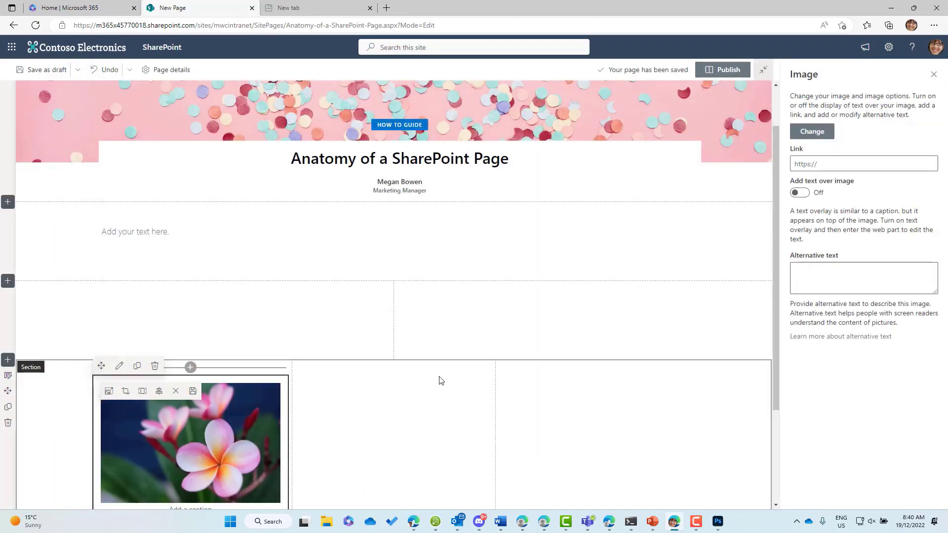
- Add an Image web part with the same pink flower stock image to the middle column of the three-column section
{"action": "left_click", "coordinate": [394, 367]}
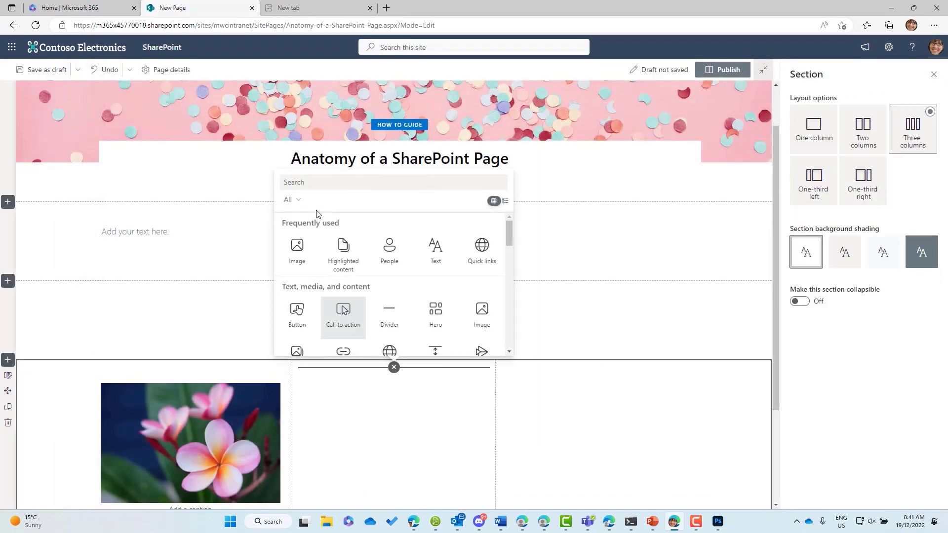
{"action": "left_click", "coordinate": [312, 261]}
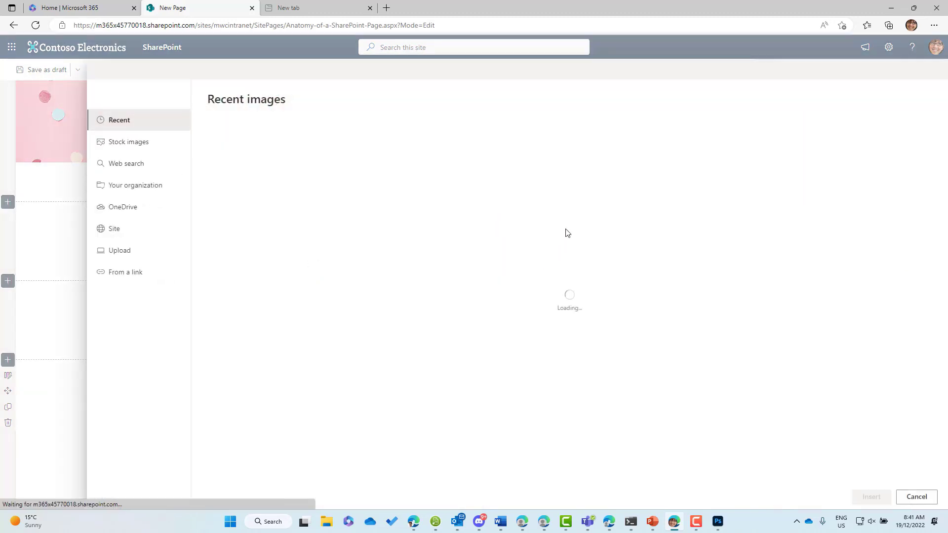
{"action": "left_click", "coordinate": [129, 143]}
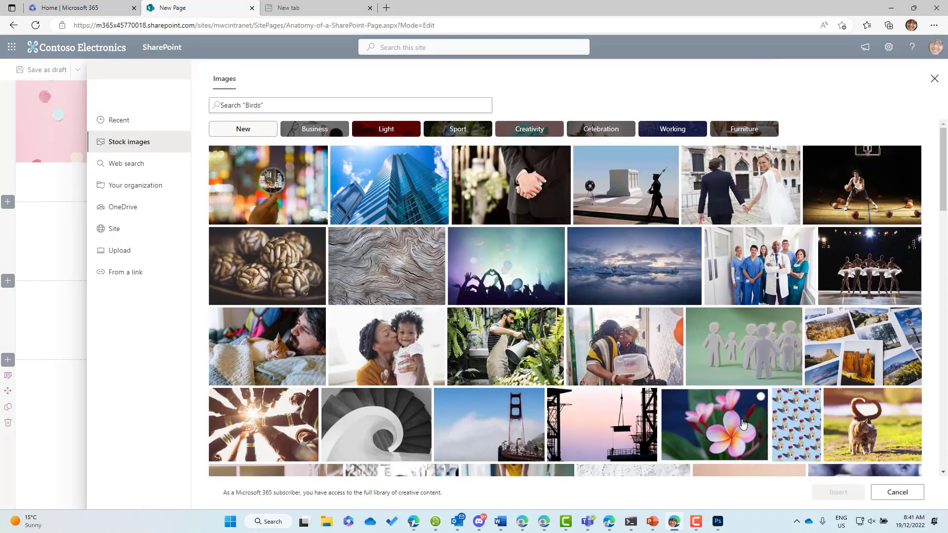
{"action": "left_click", "coordinate": [743, 422]}
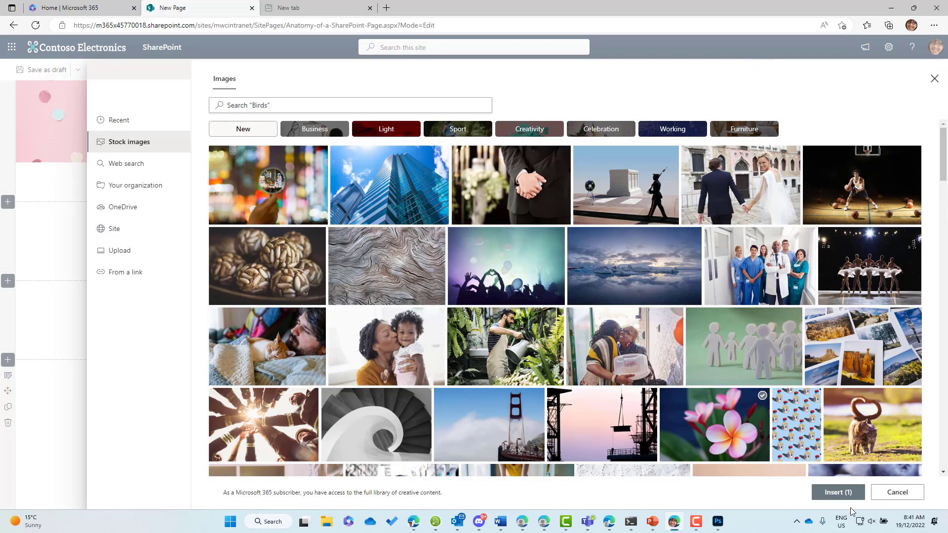
{"action": "left_click", "coordinate": [845, 494]}
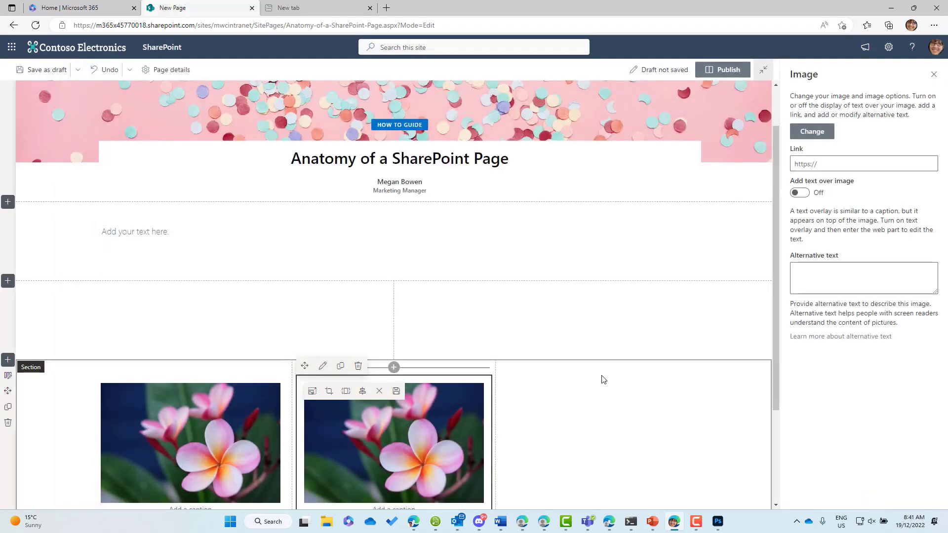
- Add an Image web part with the pink sand and turquoise sea stock image to the third column of the three-column section
{"action": "left_click", "coordinate": [597, 367]}
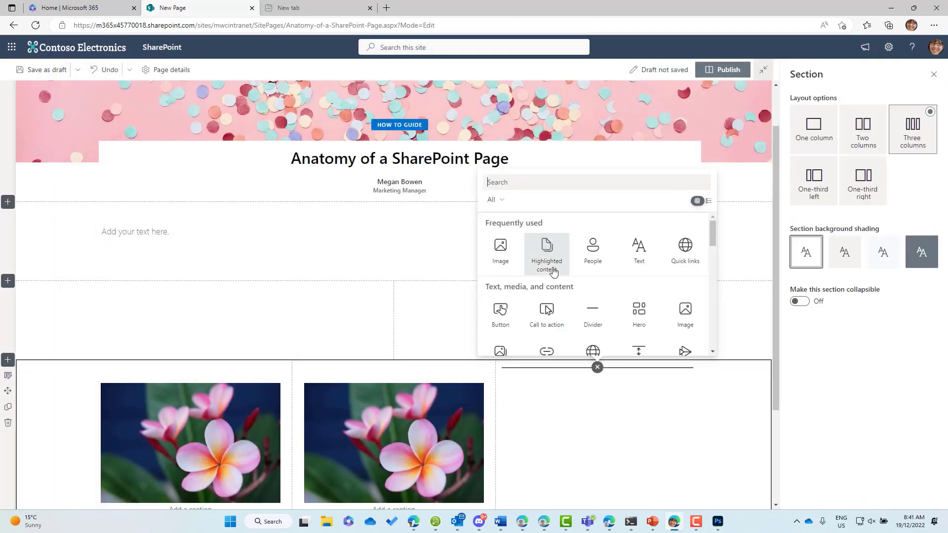
{"action": "left_click", "coordinate": [507, 252]}
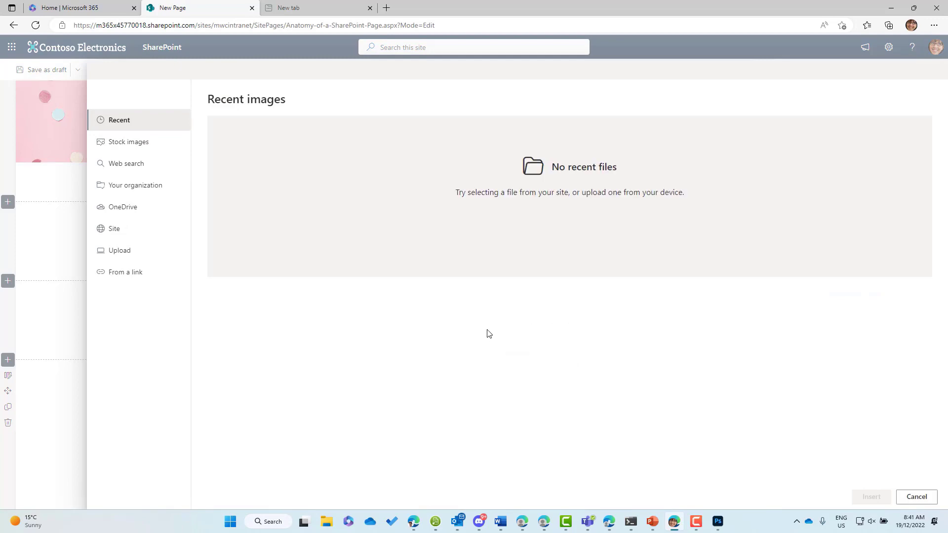
{"action": "left_click", "coordinate": [129, 143]}
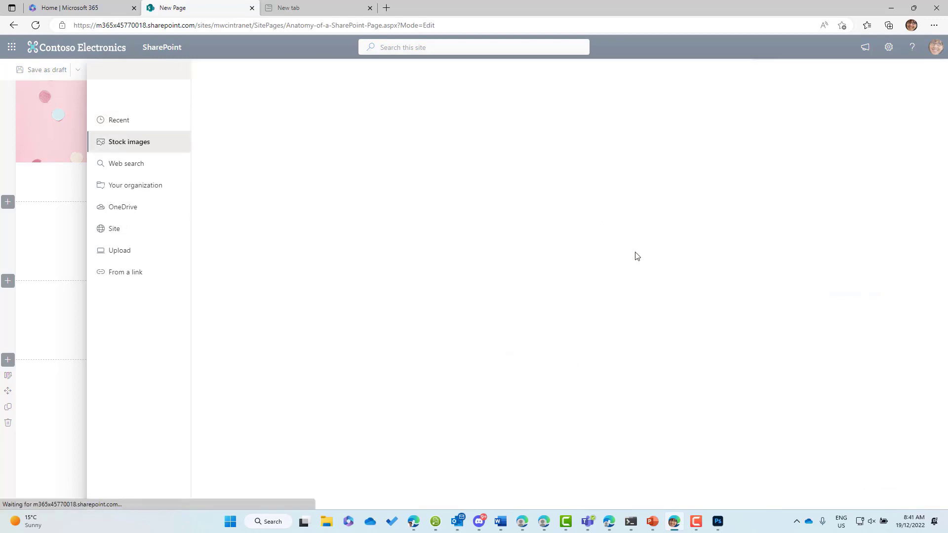
{"action": "scroll", "coordinate": [727, 441], "scroll_direction": "down", "scroll_amount": 4}
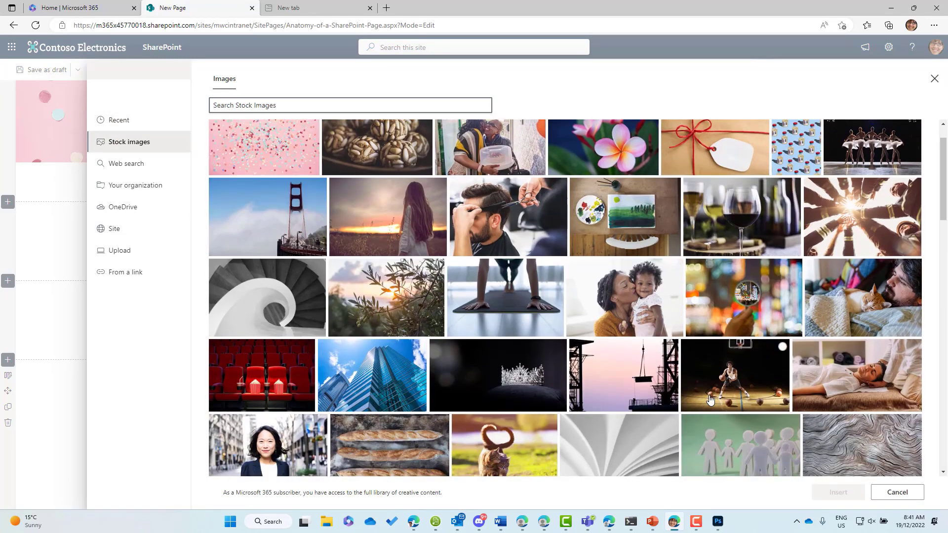
{"action": "scroll", "coordinate": [715, 399], "scroll_direction": "down", "scroll_amount": 1}
{"action": "scroll", "coordinate": [715, 399], "scroll_direction": "up", "scroll_amount": 5}
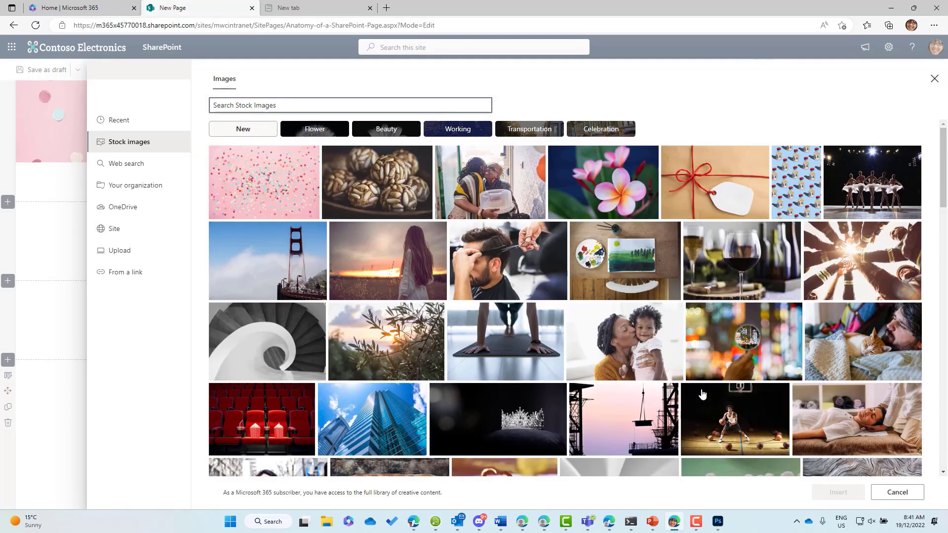
{"action": "scroll", "coordinate": [408, 235], "scroll_direction": "down", "scroll_amount": 1}
{"action": "scroll", "coordinate": [407, 235], "scroll_direction": "down", "scroll_amount": 8}
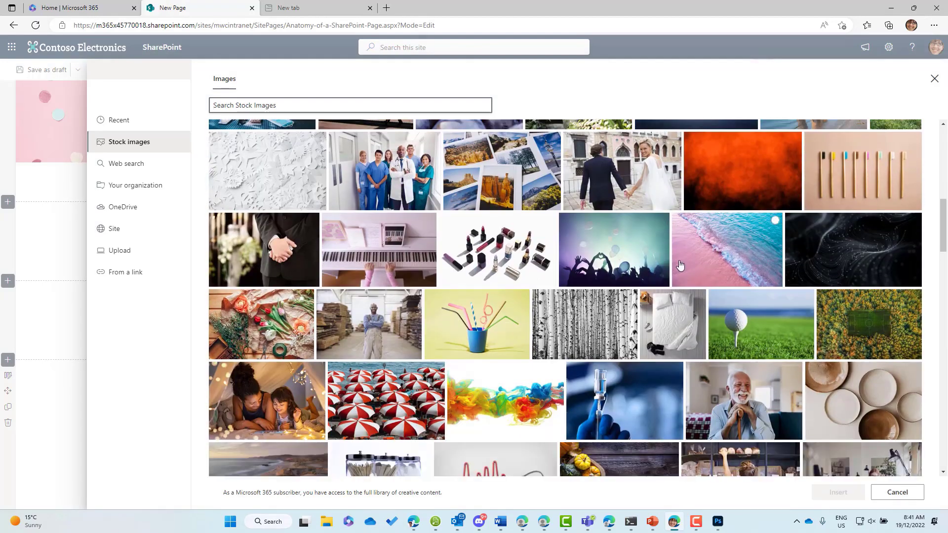
{"action": "left_click", "coordinate": [680, 266]}
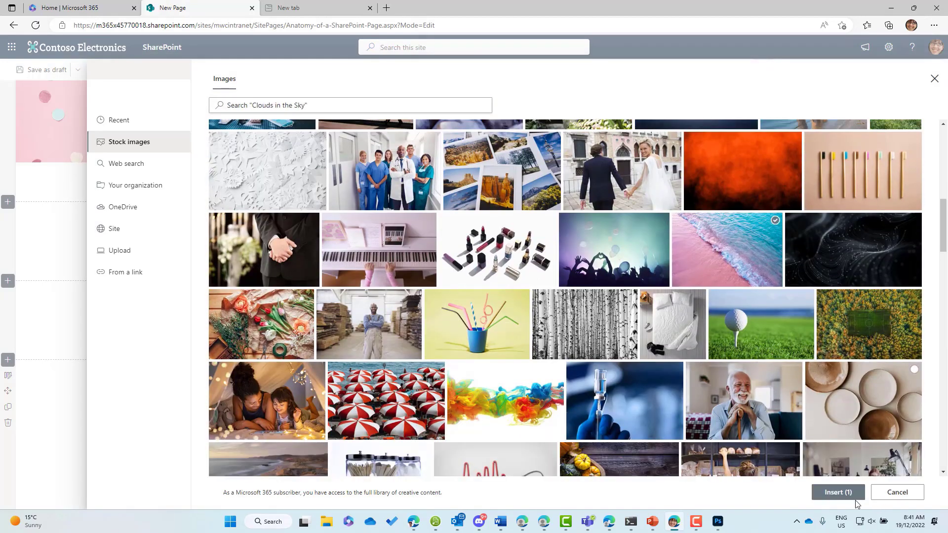
{"action": "left_click", "coordinate": [834, 490]}
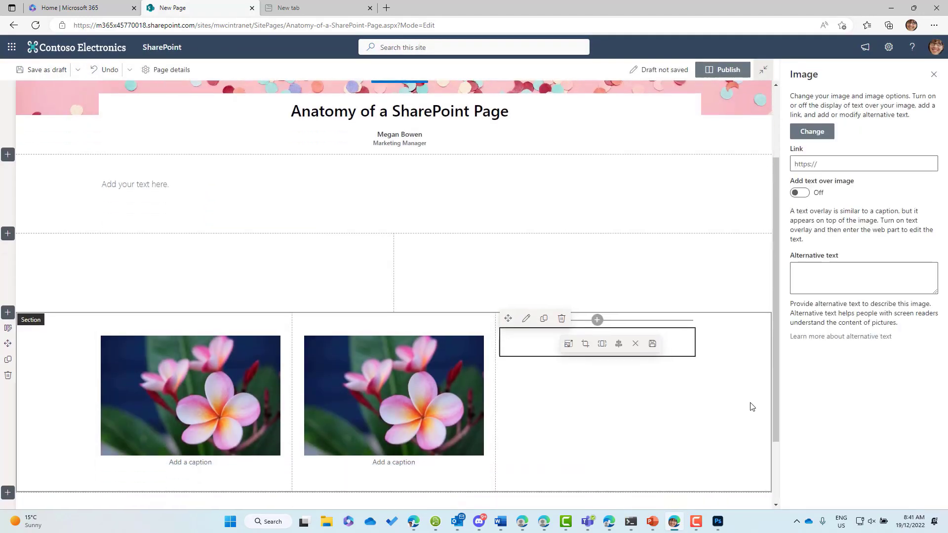
{"action": "scroll", "coordinate": [755, 412], "scroll_direction": "down", "scroll_amount": 2}
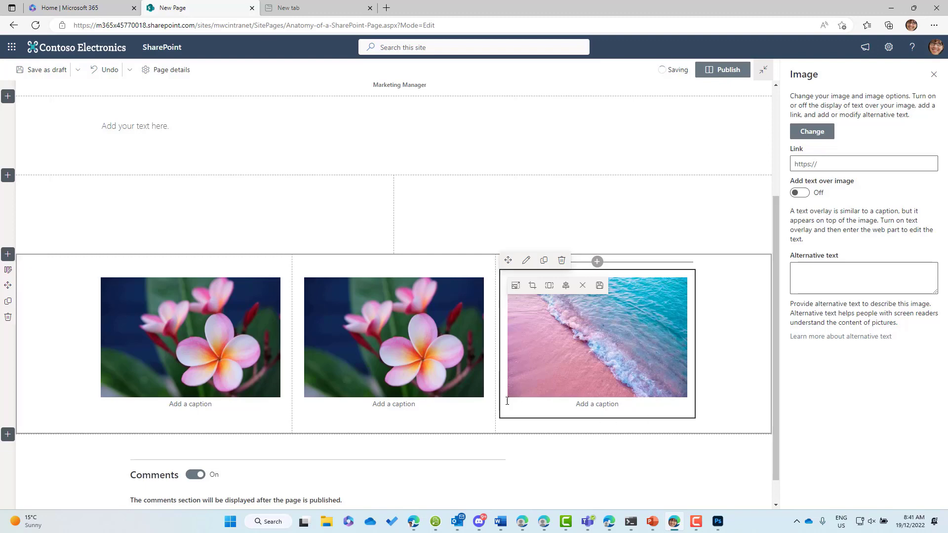
- Add a Highlighted content web part to the first column of the two-column section and open the web part picker for its second column
{"action": "scroll", "coordinate": [265, 323], "scroll_direction": "up", "scroll_amount": 2}
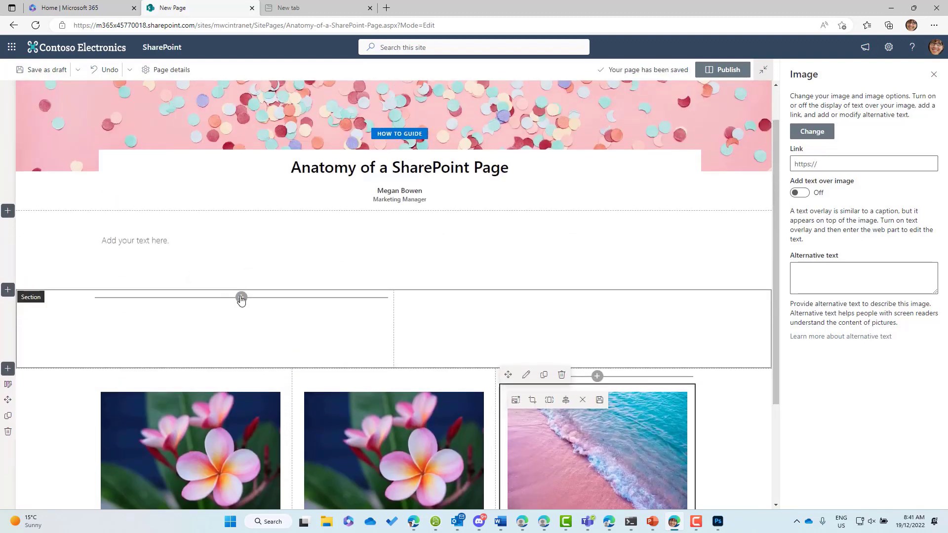
{"action": "left_click", "coordinate": [241, 297]}
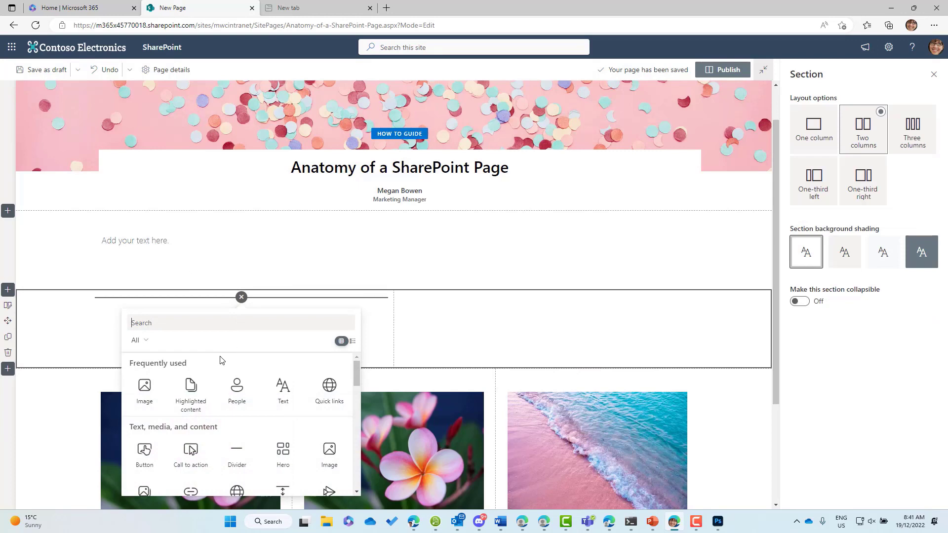
{"action": "left_click", "coordinate": [190, 390]}
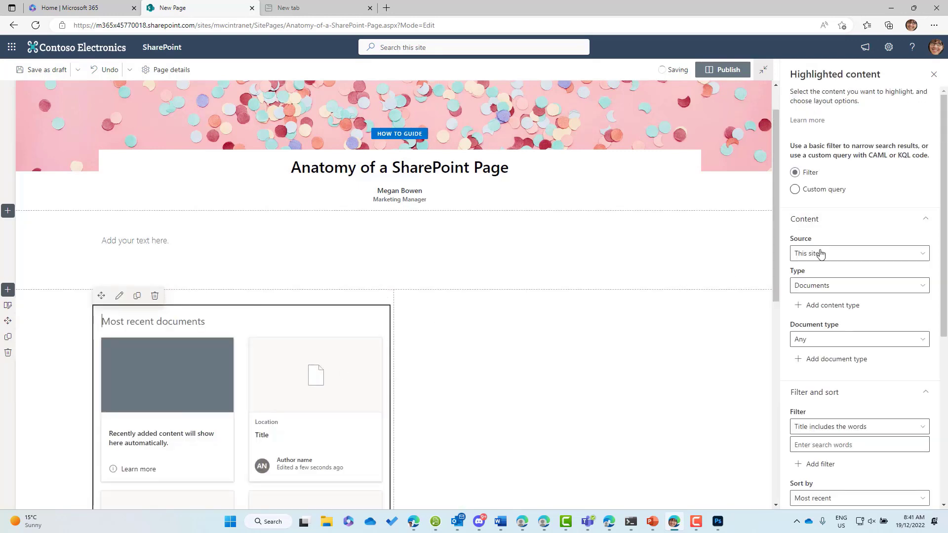
{"action": "scroll", "coordinate": [513, 316], "scroll_direction": "down", "scroll_amount": 1}
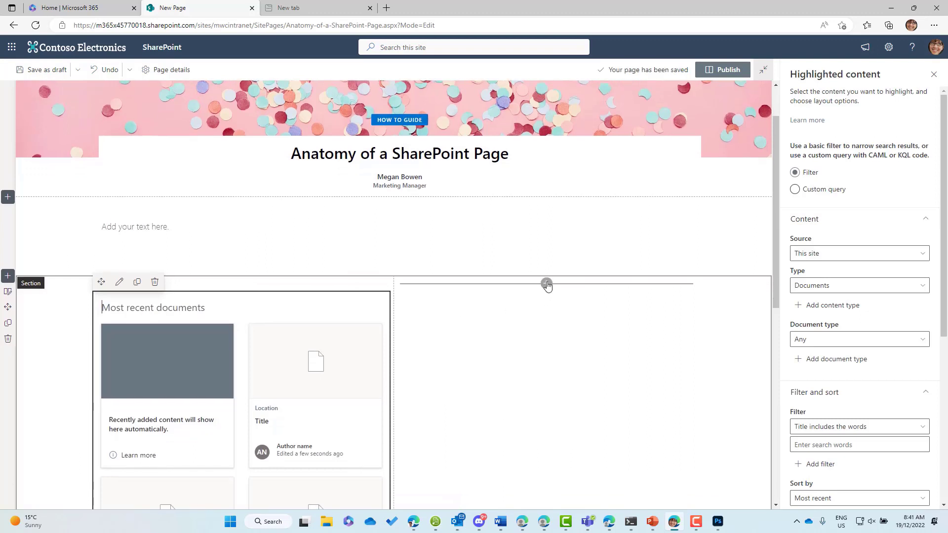
{"action": "left_click", "coordinate": [546, 283]}
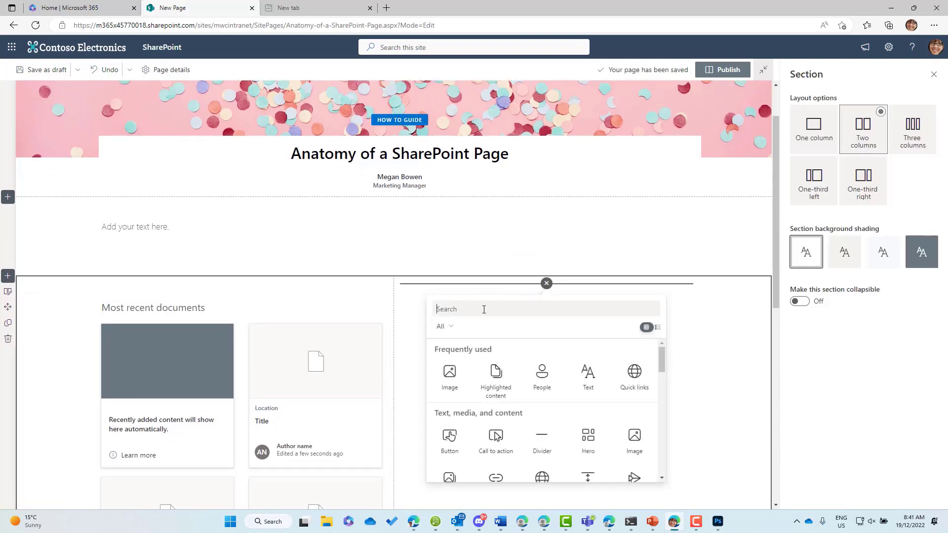
{"action": "type", "text": "Meet thie Tea"}
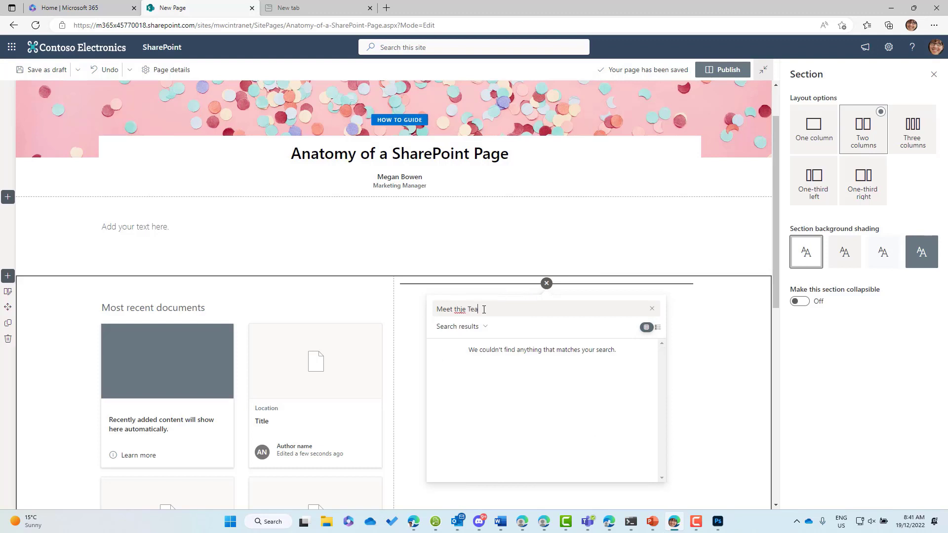
{"action": "type", "text": "m"}
{"action": "key", "text": "Left"}
{"action": "key", "text": "Left"}
{"action": "key", "text": "Left"}
{"action": "key", "text": "Left"}
{"action": "key", "text": "Left"}
{"action": "key", "text": "Left"}
{"action": "key", "text": "BackSpace"}
- Find the People web part, add it to the second column of the two-column section, and title it "Meet the Team"
{"action": "left_click_drag", "start_coordinate": [523, 310], "coordinate": [434, 311]}
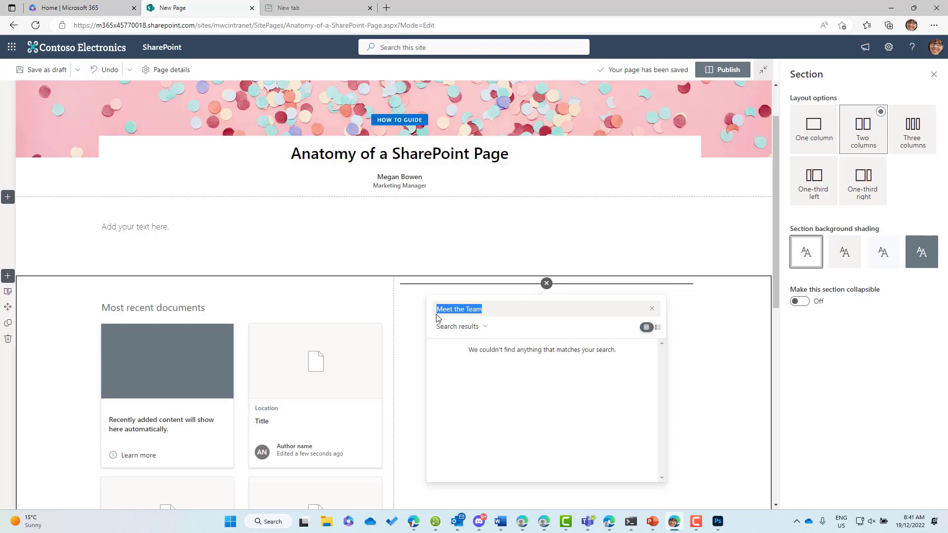
{"action": "type", "text": "Peopl"}
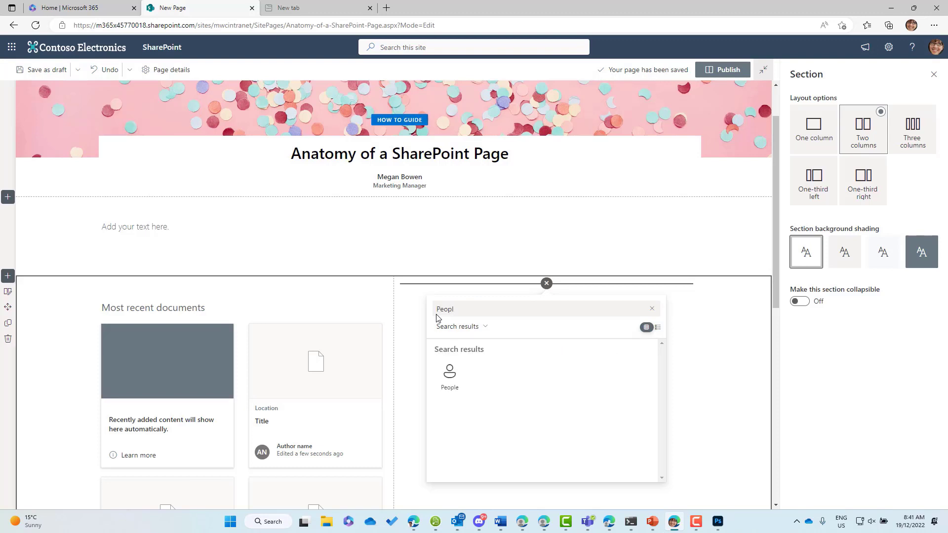
{"action": "left_click", "coordinate": [463, 384]}
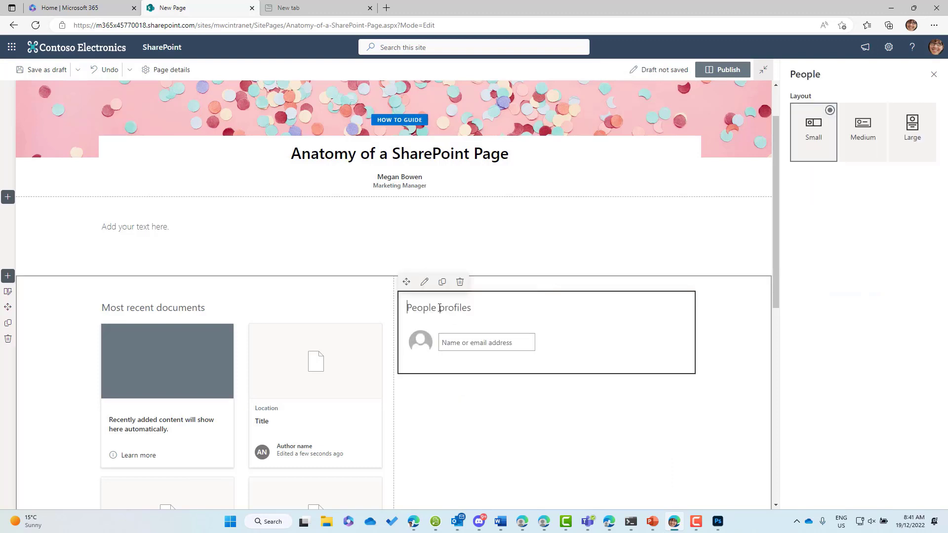
{"action": "type", "text": "Mee"}
- Add the profiles of the director, retail manager, marketing manager and marketing assistant to the Meet the Team web part
{"action": "type", "text": "nest"}
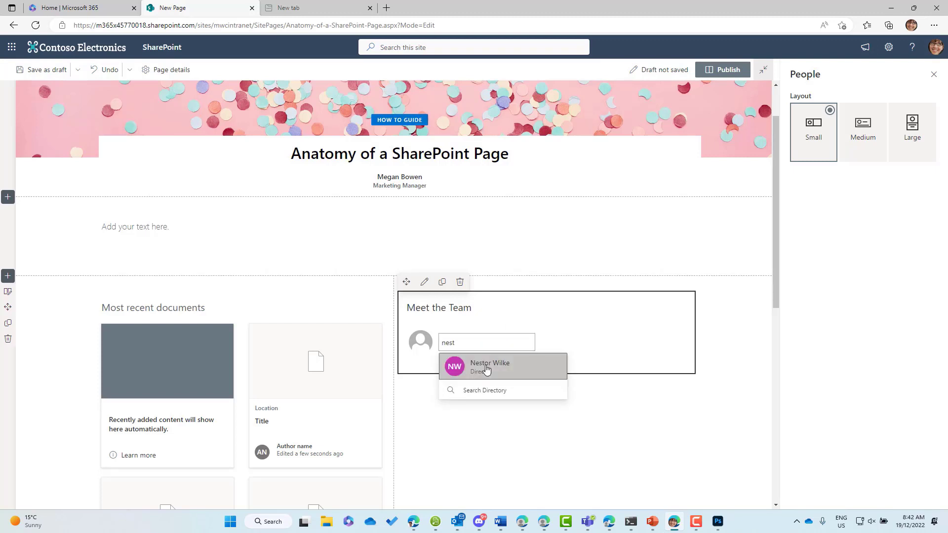
{"action": "left_click", "coordinate": [487, 369]}
{"action": "type", "text": "adele"}
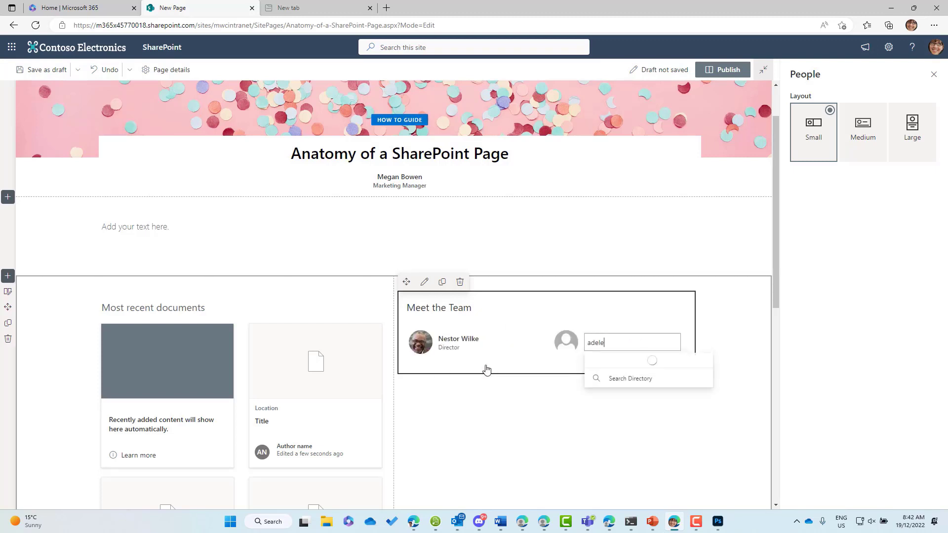
{"action": "left_click", "coordinate": [620, 377]}
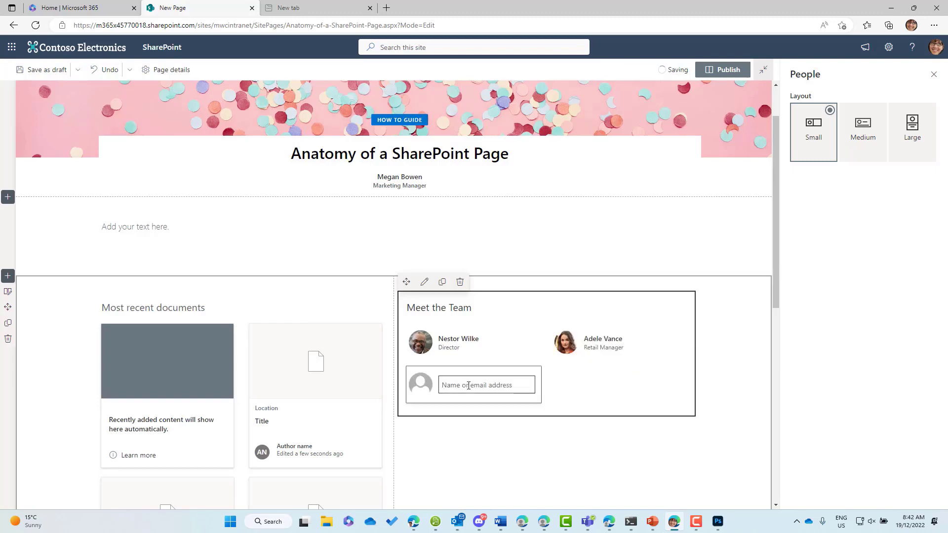
{"action": "type", "text": "mega"}
{"action": "left_click", "coordinate": [486, 410]}
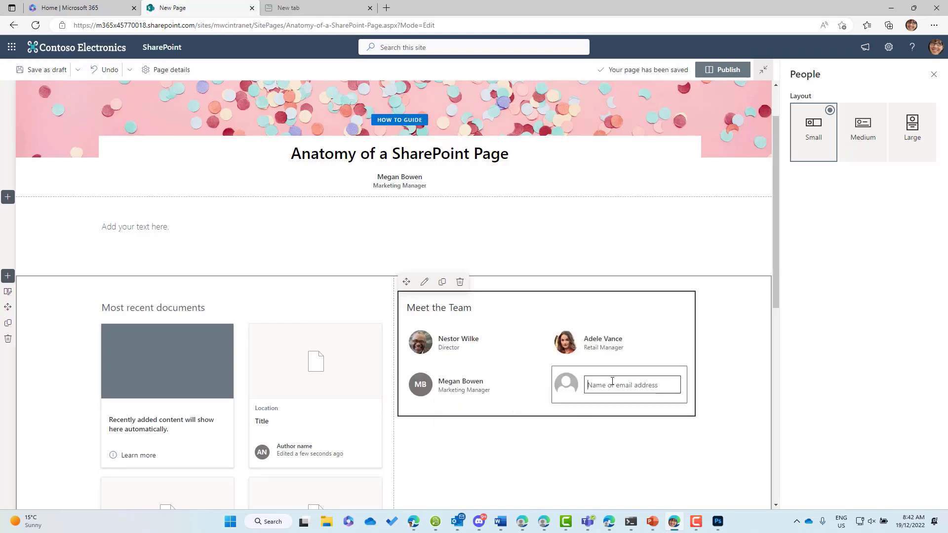
{"action": "type", "text": "alex"}
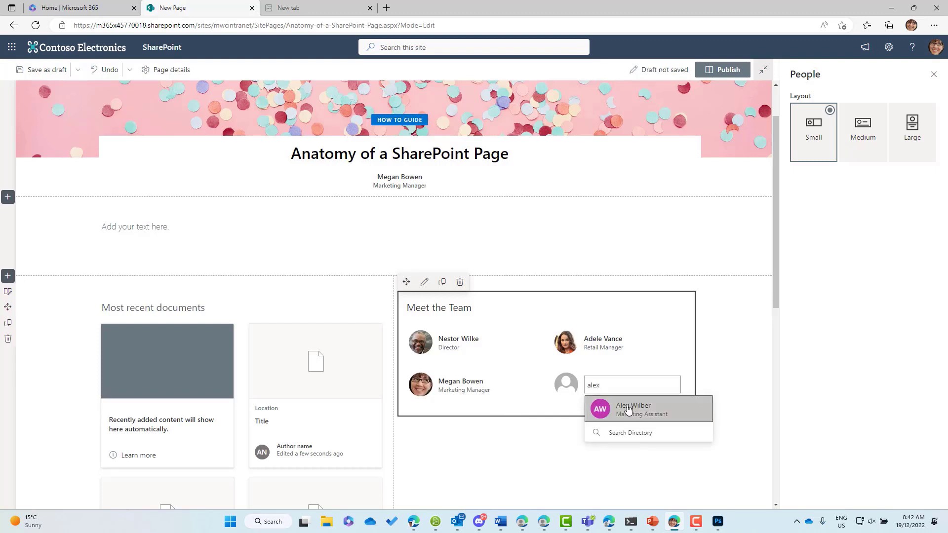
{"action": "left_click", "coordinate": [628, 407]}
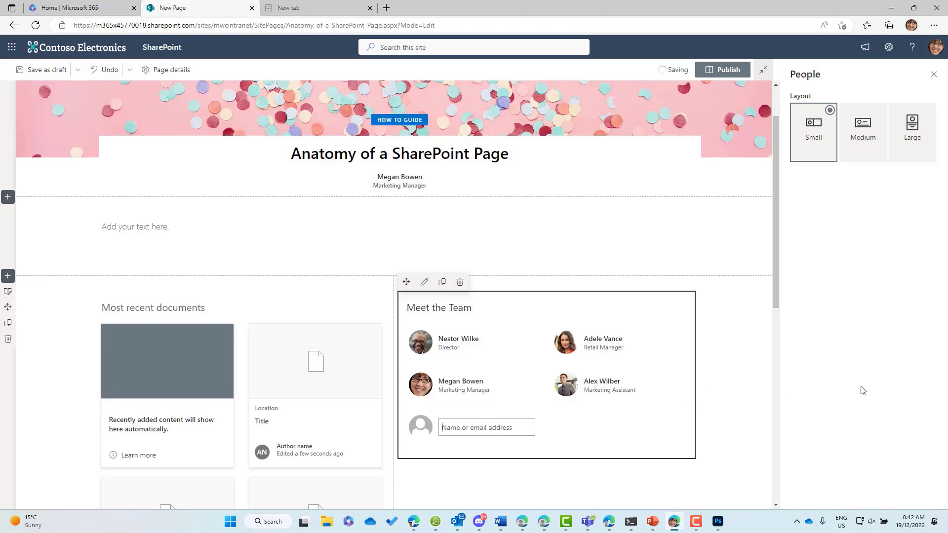
- Examine the settings offered for the text, Highlighted content and People web parts, selecting each one in turn
{"action": "scroll", "coordinate": [715, 372], "scroll_direction": "up", "scroll_amount": 1}
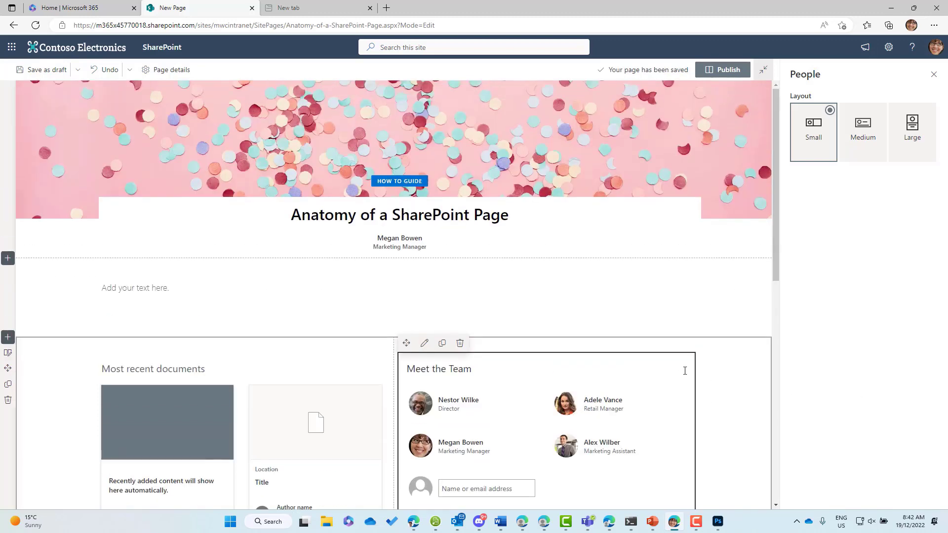
{"action": "left_click", "coordinate": [366, 305]}
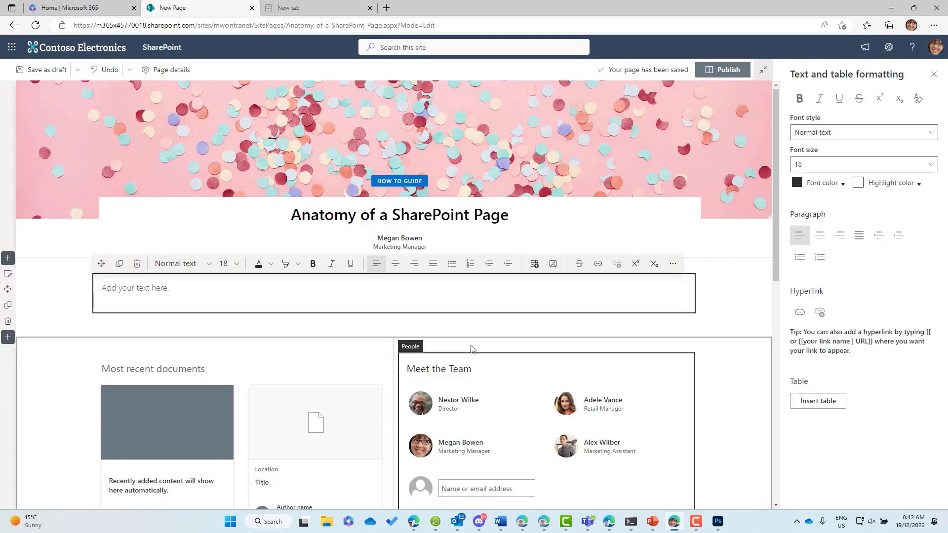
{"action": "scroll", "coordinate": [445, 341], "scroll_direction": "down", "scroll_amount": 3}
{"action": "left_click", "coordinate": [255, 329]}
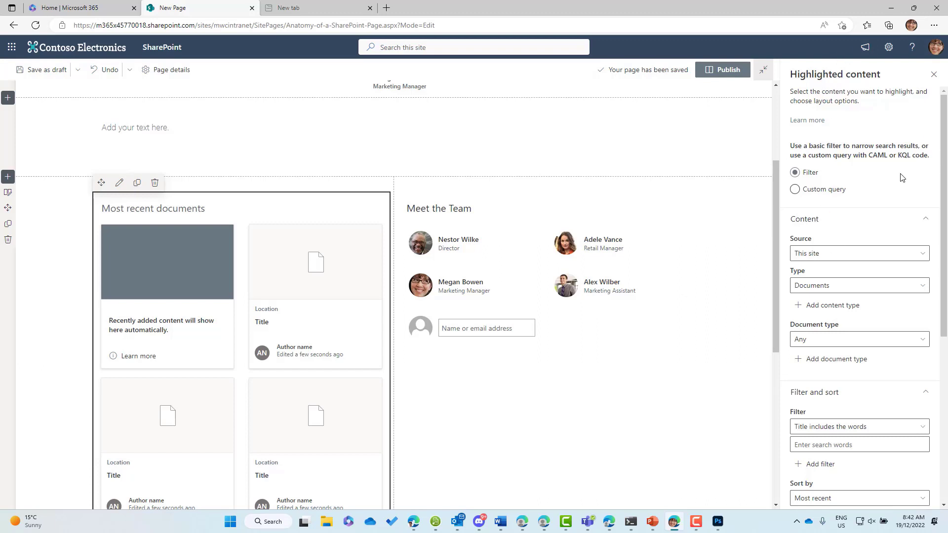
{"action": "scroll", "coordinate": [860, 83], "scroll_direction": "down", "scroll_amount": 1}
{"action": "scroll", "coordinate": [853, 169], "scroll_direction": "down", "scroll_amount": 5}
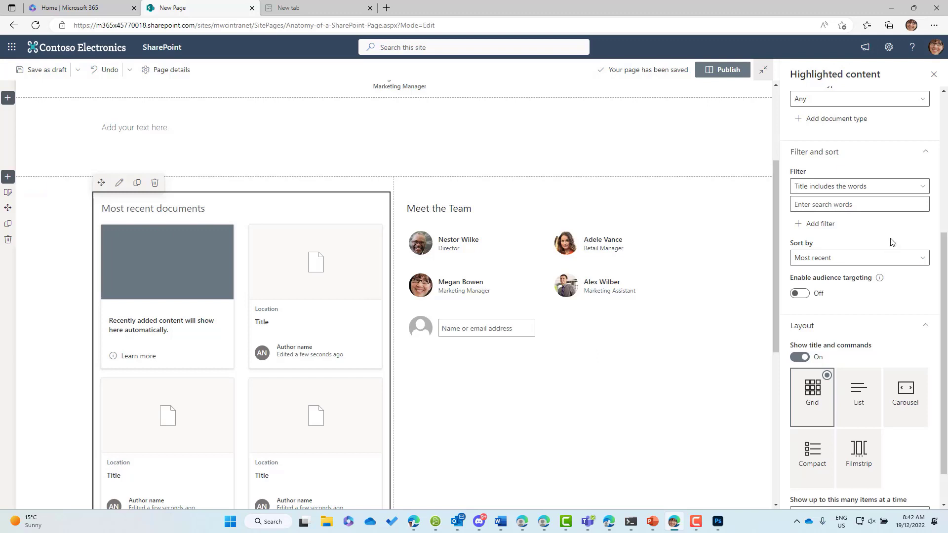
{"action": "scroll", "coordinate": [885, 235], "scroll_direction": "up", "scroll_amount": 4}
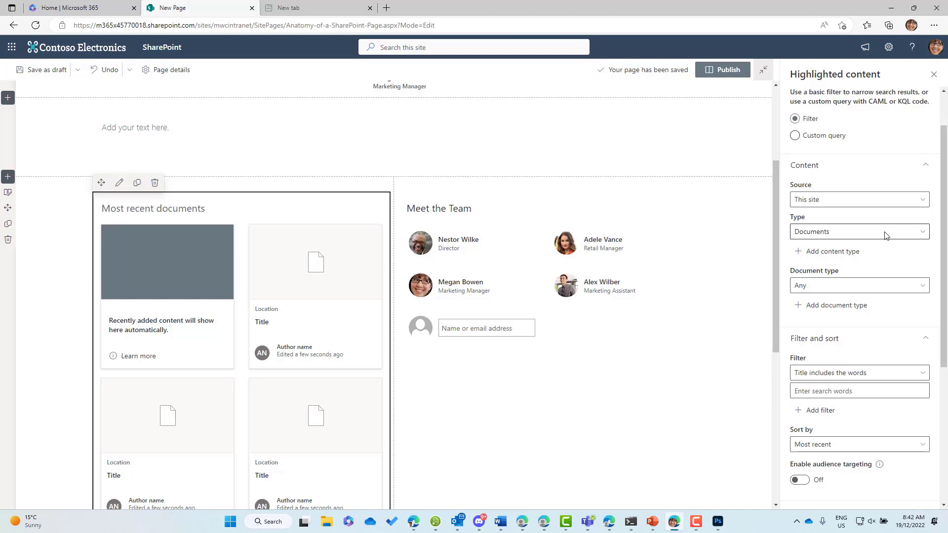
{"action": "scroll", "coordinate": [894, 207], "scroll_direction": "down", "scroll_amount": 1}
{"action": "scroll", "coordinate": [894, 208], "scroll_direction": "up", "scroll_amount": 2}
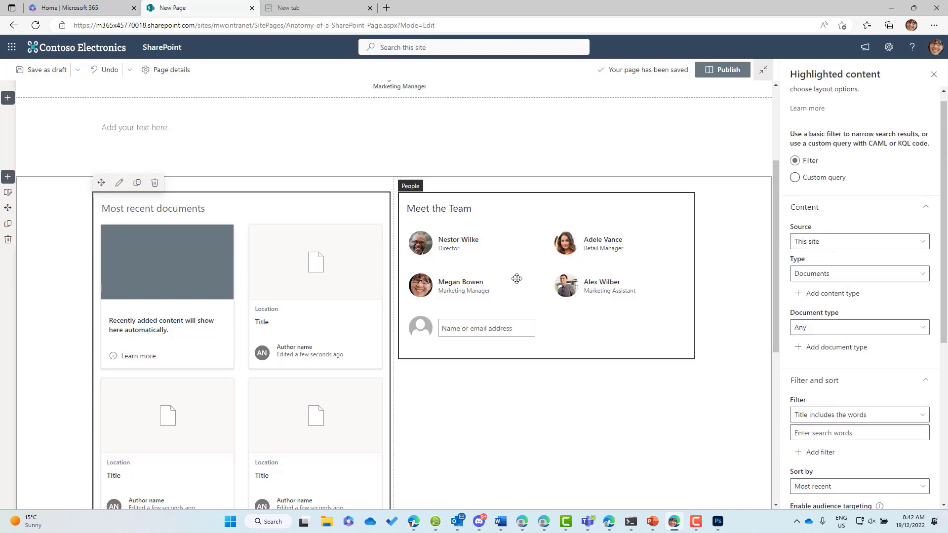
{"action": "scroll", "coordinate": [517, 279], "scroll_direction": "down", "scroll_amount": 1}
{"action": "scroll", "coordinate": [515, 278], "scroll_direction": "up", "scroll_amount": 3}
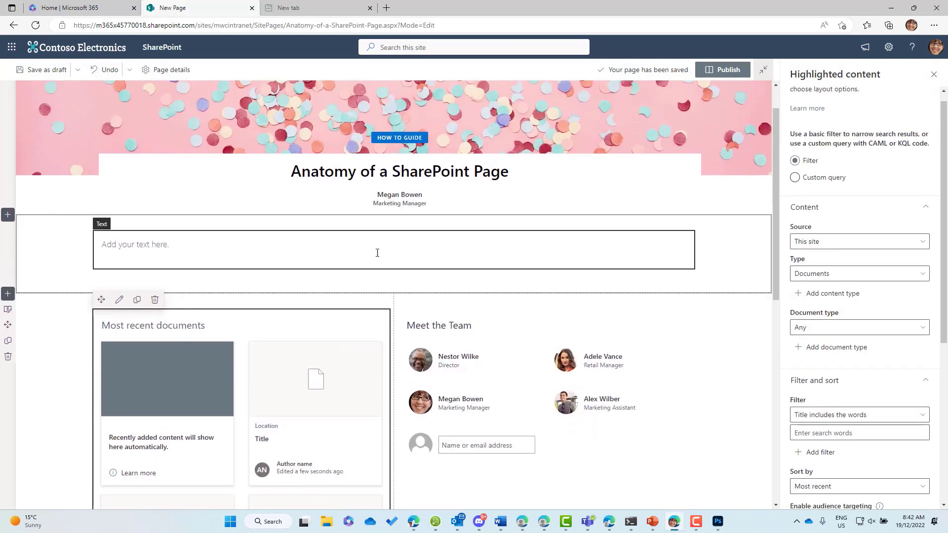
{"action": "left_click", "coordinate": [378, 253]}
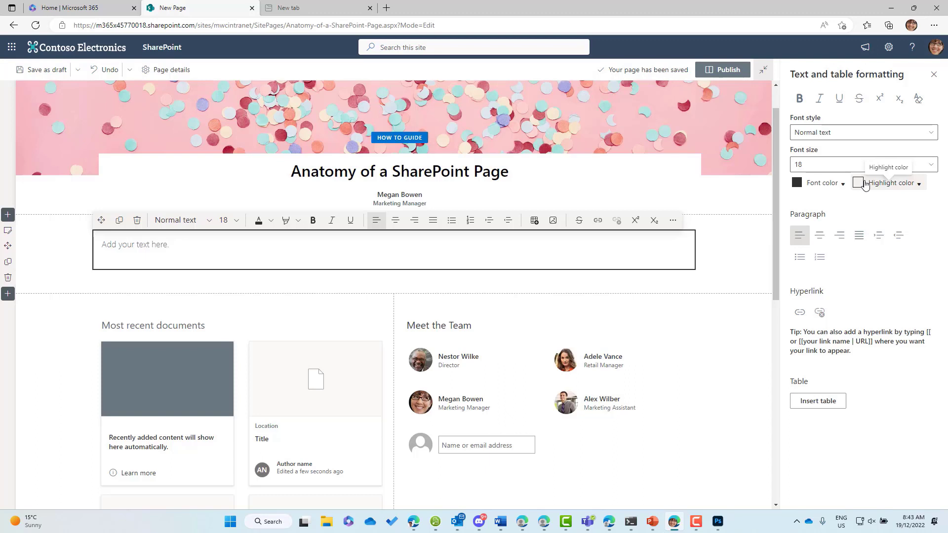
{"action": "left_click", "coordinate": [514, 337]}
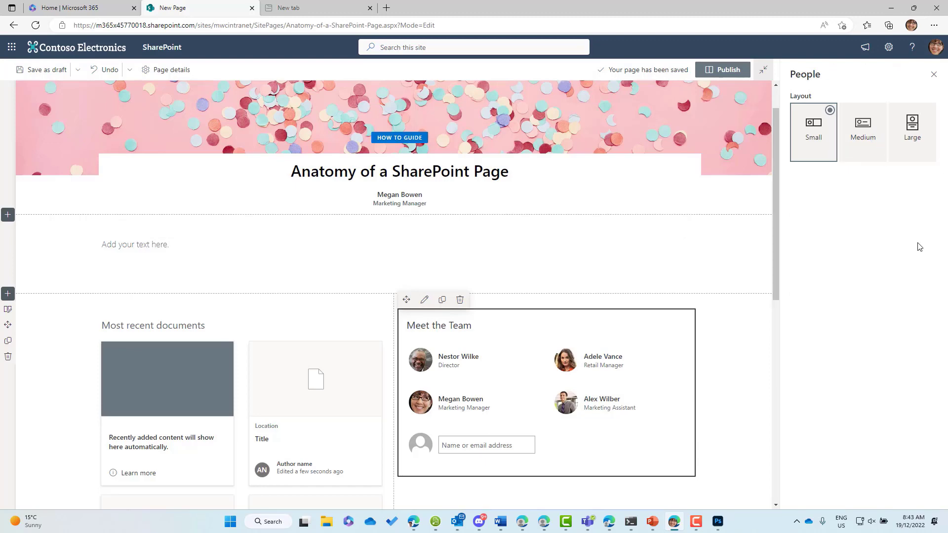
- Add a Quick links web part below the Meet the Team web part in the second column
{"action": "scroll", "coordinate": [555, 381], "scroll_direction": "down", "scroll_amount": 3}
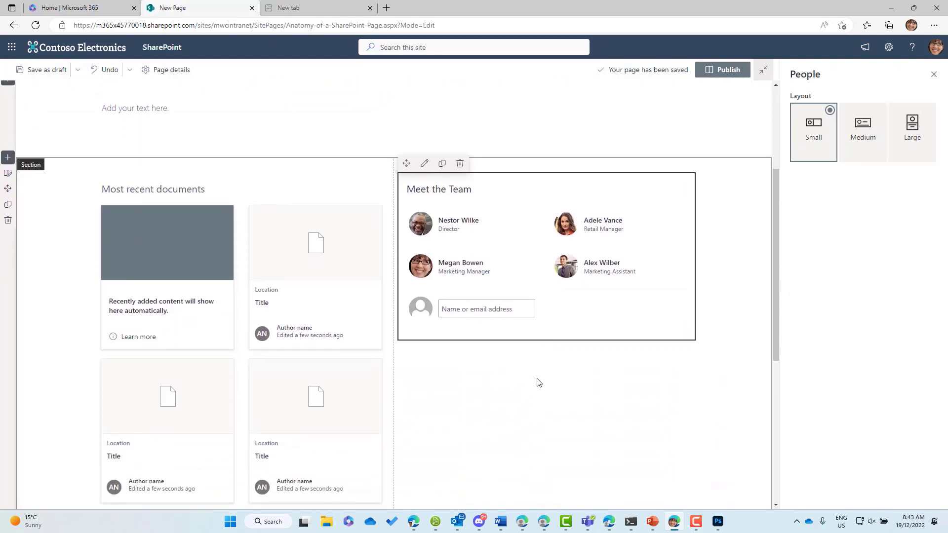
{"action": "left_click", "coordinate": [546, 349]}
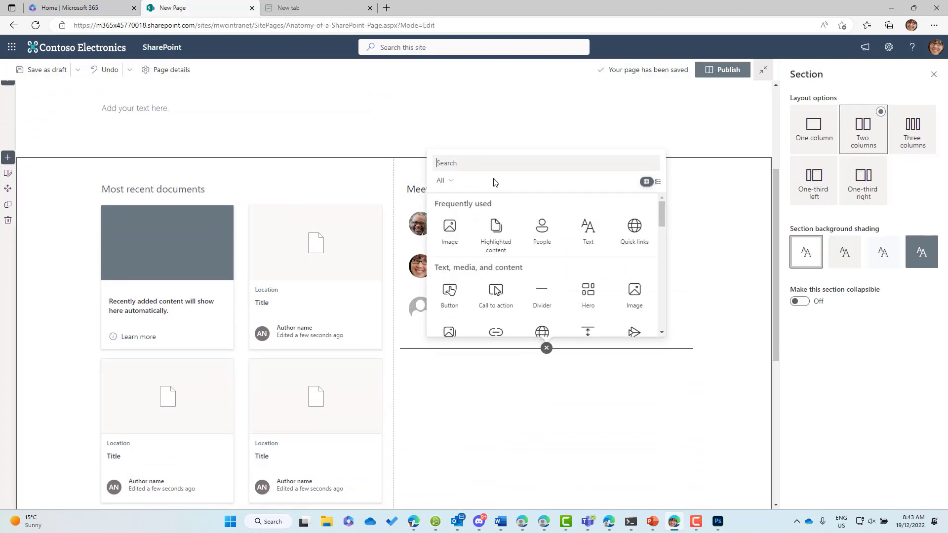
{"action": "left_click", "coordinate": [634, 227]}
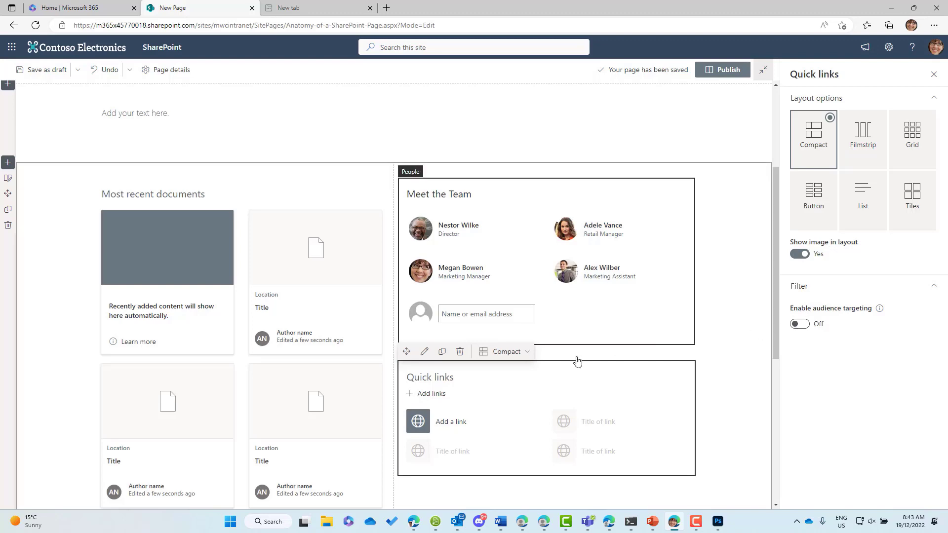
- Look over the page's sections and examine the layout, alignment and text settings offered for the title area
{"action": "scroll", "coordinate": [544, 383], "scroll_direction": "down", "scroll_amount": 3}
{"action": "scroll", "coordinate": [547, 380], "scroll_direction": "down", "scroll_amount": 3}
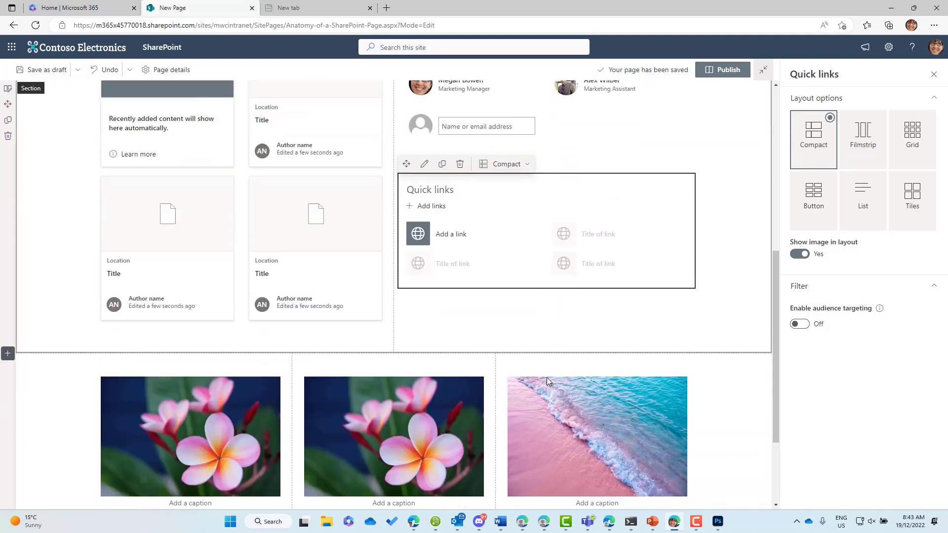
{"action": "scroll", "coordinate": [546, 378], "scroll_direction": "up", "scroll_amount": 10}
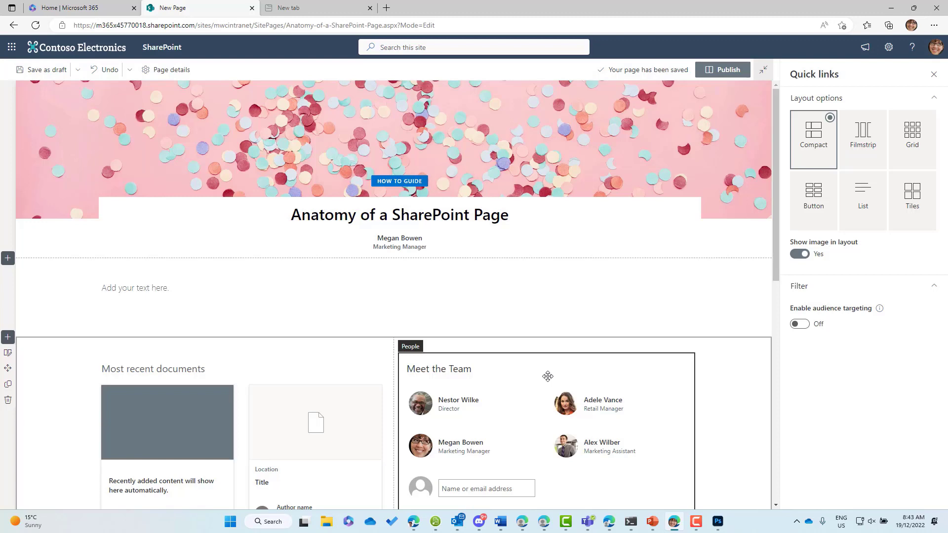
{"action": "left_click", "coordinate": [273, 138]}
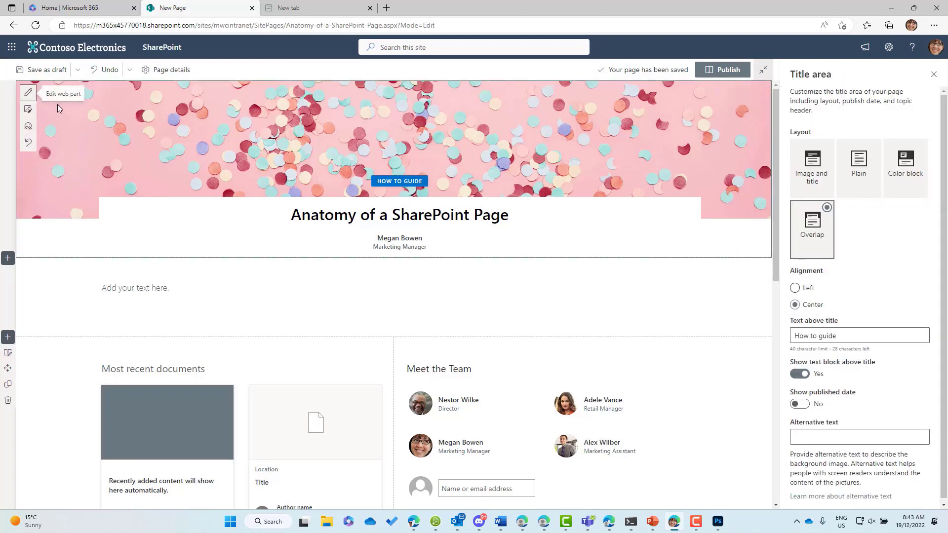
{"action": "scroll", "coordinate": [840, 197], "scroll_direction": "down", "scroll_amount": 1}
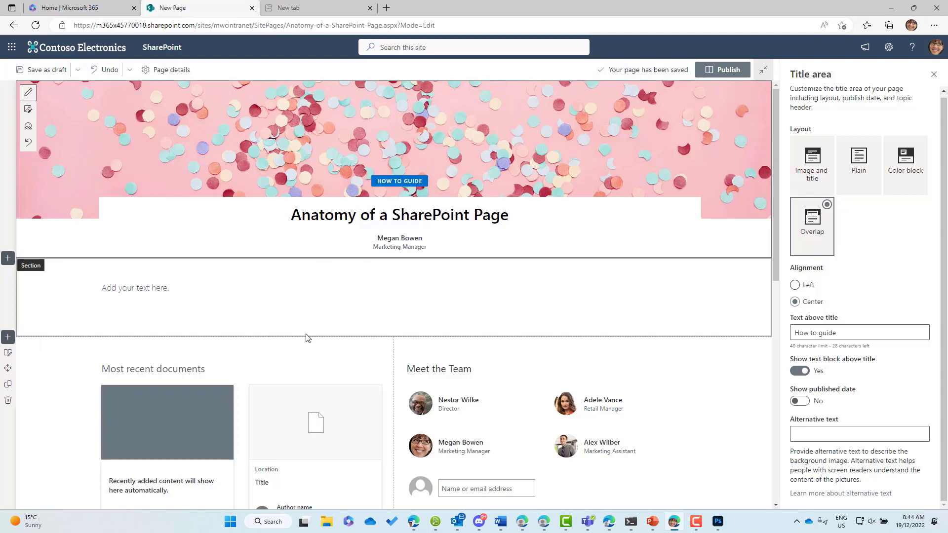
- Apply the light grey background shading to the one-column text section below the title area
{"action": "left_click", "coordinate": [40, 279]}
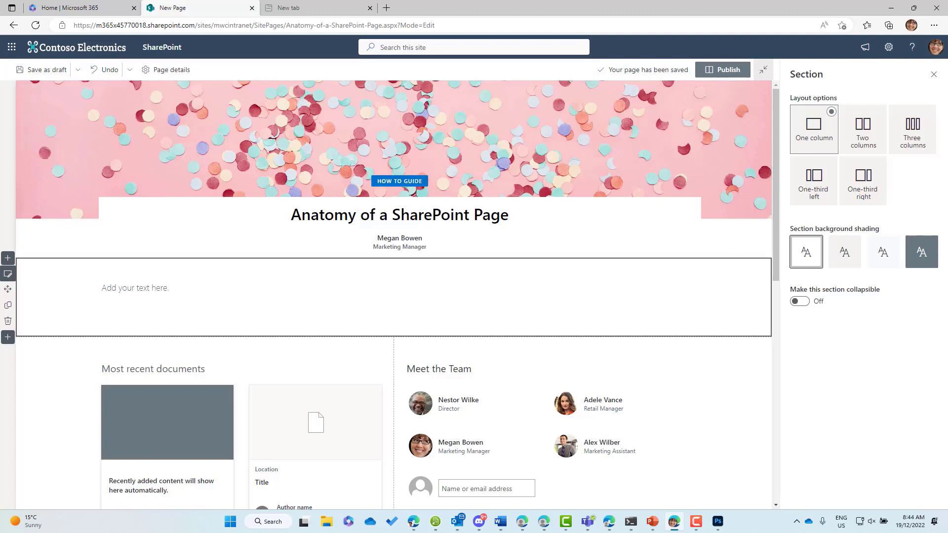
{"action": "left_click", "coordinate": [844, 252]}
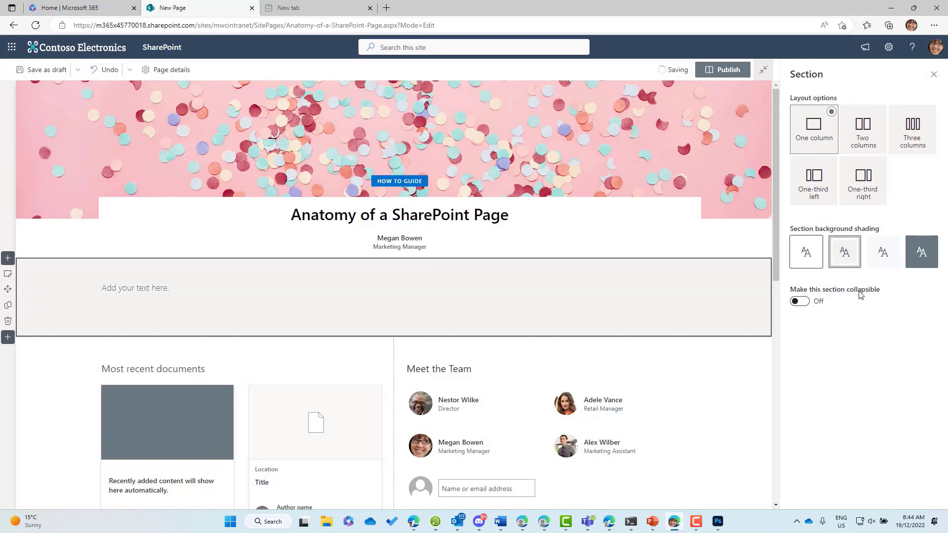
{"action": "scroll", "coordinate": [735, 345], "scroll_direction": "down", "scroll_amount": 1}
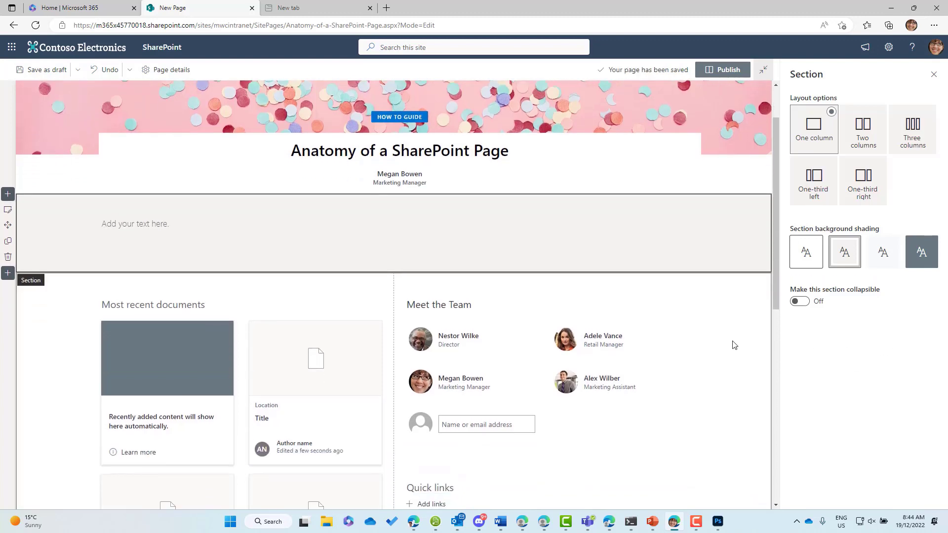